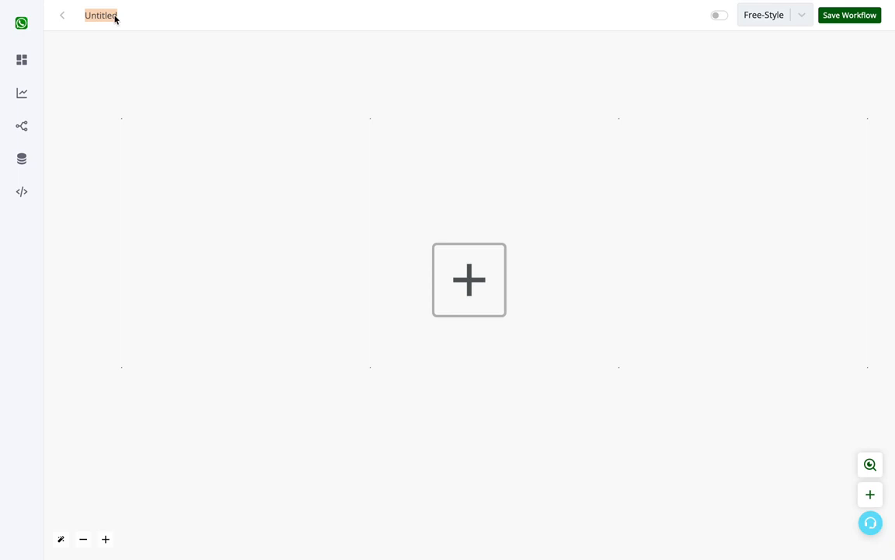
Name the workflow "Basic Bot" and add a WhatsApp Chat Bot with the Hot Keywords trigger
{"action": "type", "text": "Basic Bot"}
{"action": "left_click", "coordinate": [456, 274]}
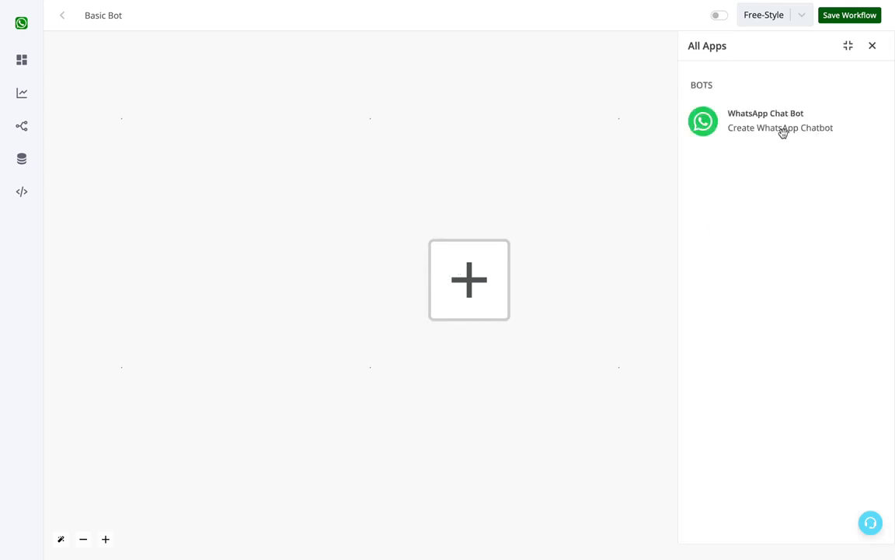
{"action": "left_click", "coordinate": [781, 129]}
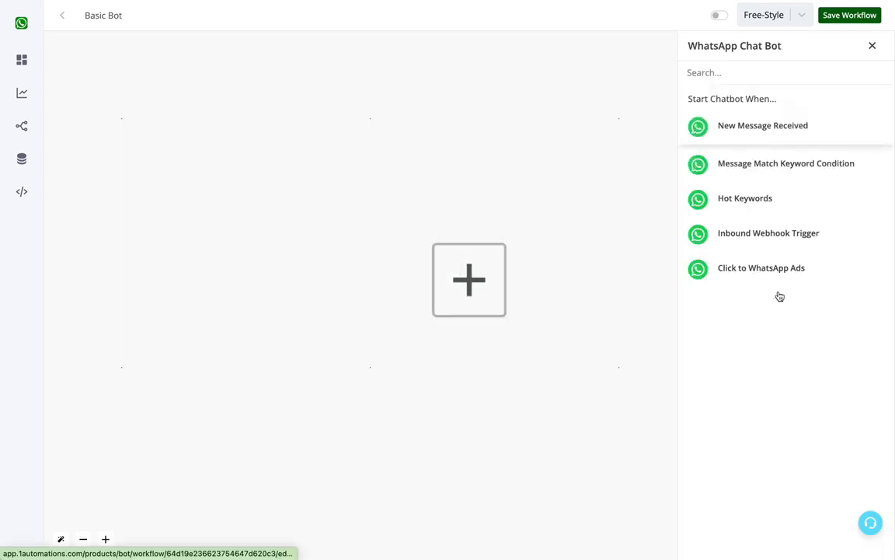
{"action": "left_click", "coordinate": [748, 199]}
Set the Hot Keywords trigger to Channel #1 with the condition that the incoming message is "basic", and save it
{"action": "left_click", "coordinate": [748, 144]}
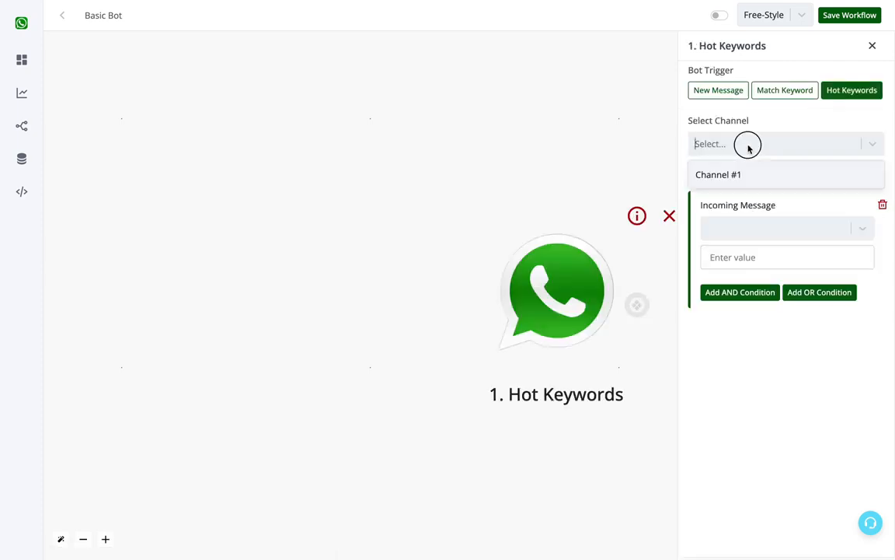
{"action": "left_click", "coordinate": [744, 176]}
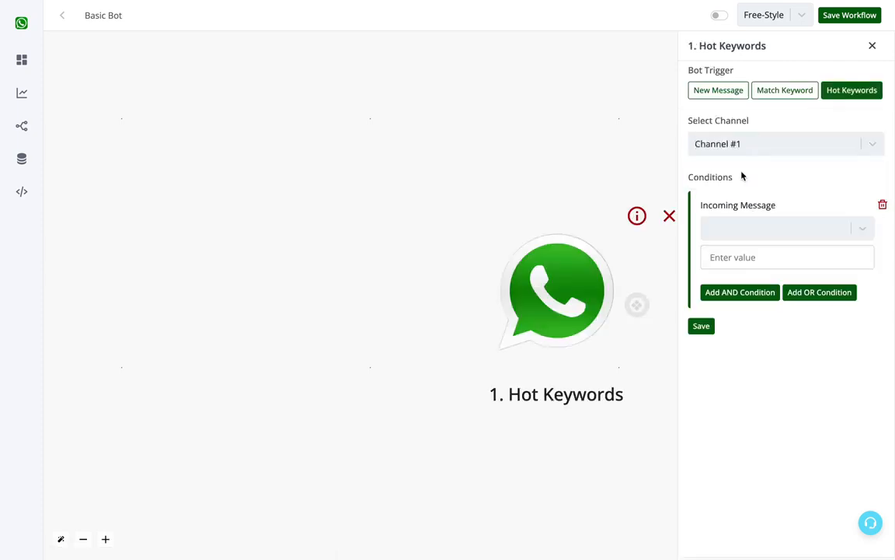
{"action": "left_click", "coordinate": [758, 228]}
{"action": "scroll", "coordinate": [759, 298], "scroll_direction": "down", "scroll_amount": 3}
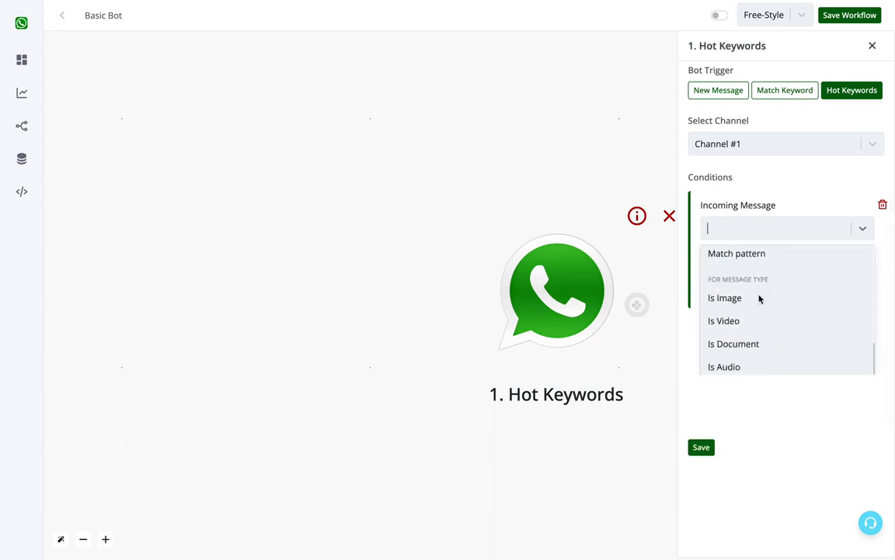
{"action": "scroll", "coordinate": [760, 299], "scroll_direction": "up", "scroll_amount": 4}
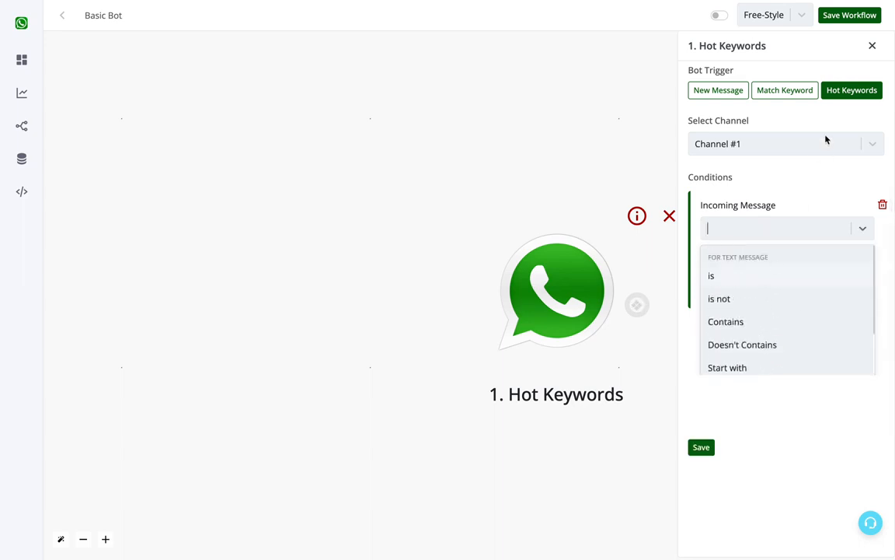
{"action": "left_click", "coordinate": [759, 278]}
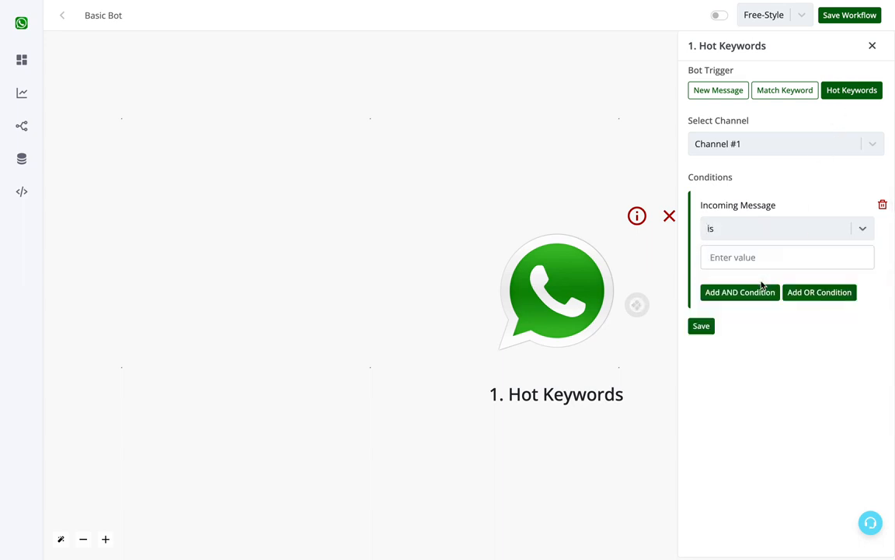
{"action": "type", "text": "basic"}
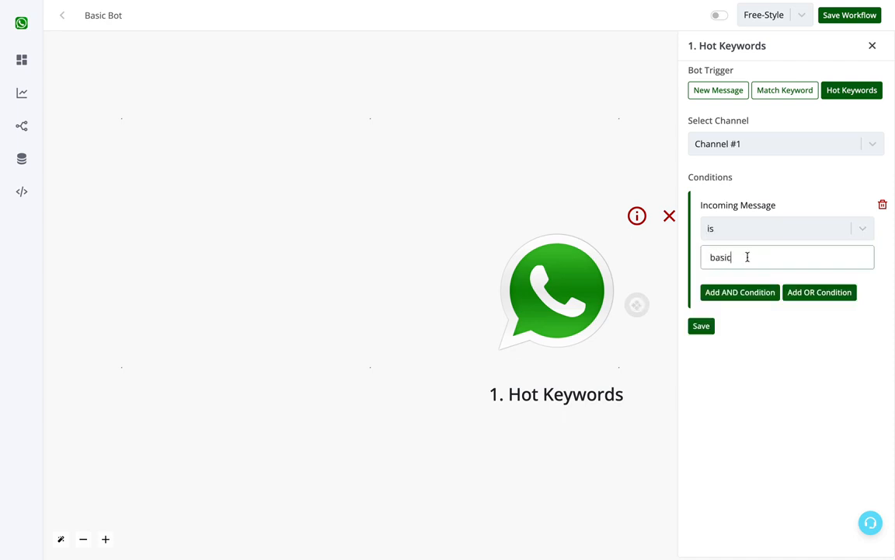
{"action": "left_click", "coordinate": [712, 325]}
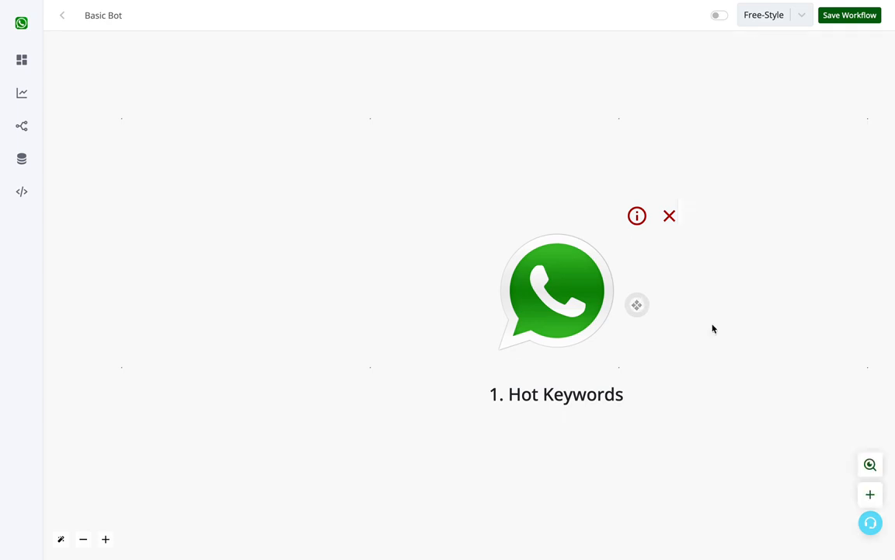
Add a Send Message action of the text type after the Hot Keywords trigger
{"action": "left_click", "coordinate": [638, 306]}
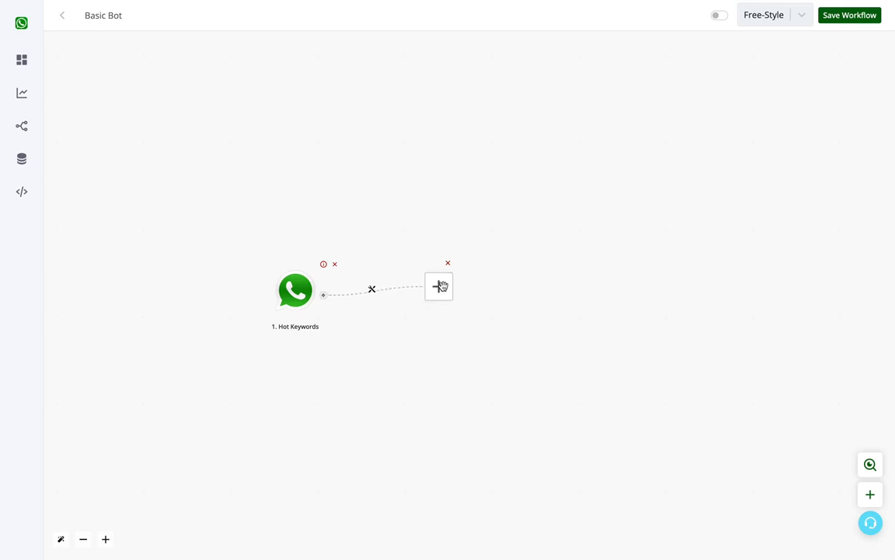
{"action": "left_click", "coordinate": [440, 287]}
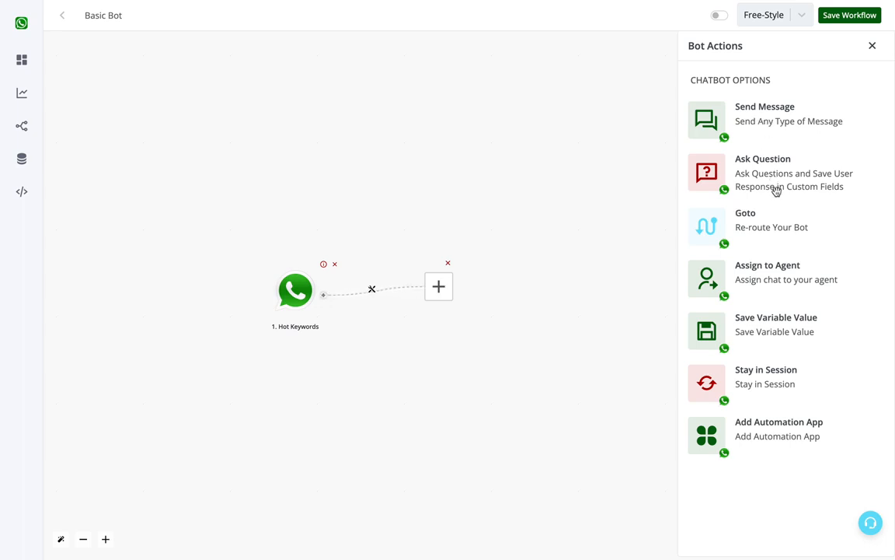
{"action": "left_click", "coordinate": [775, 120]}
{"action": "left_click", "coordinate": [767, 96]}
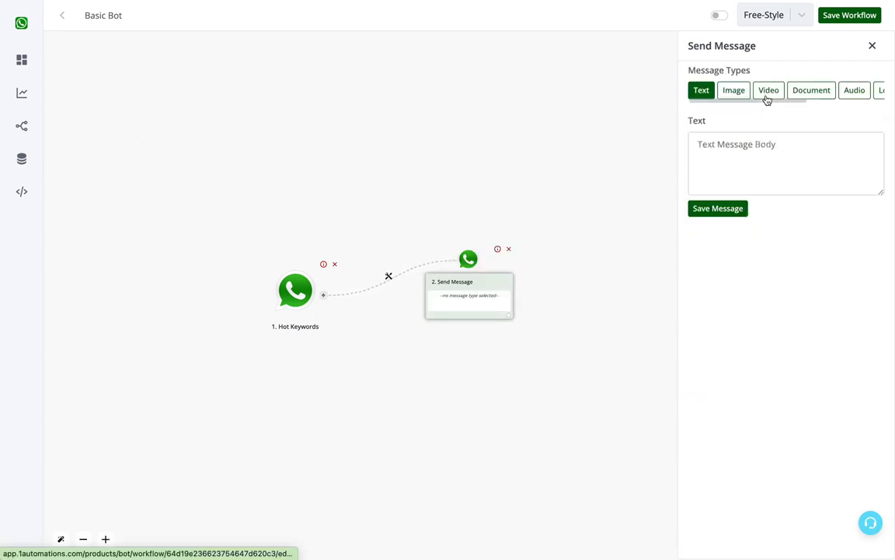
Write the message body "Hello {{name}}, Welcome to our bot ." using the name custom field, and save the message
{"action": "left_click", "coordinate": [773, 143]}
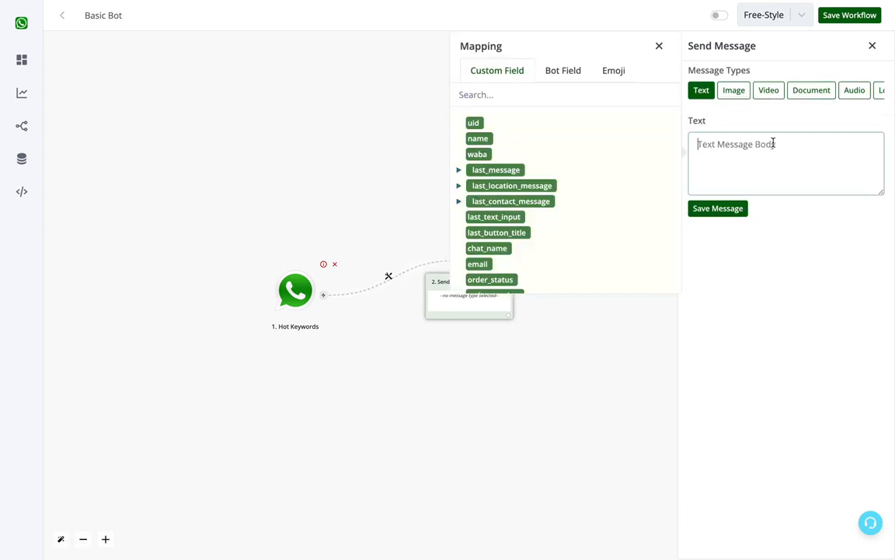
{"action": "type", "text": "Hello"}
{"action": "left_click", "coordinate": [477, 138]}
{"action": "type", "text": ", Welcome"}
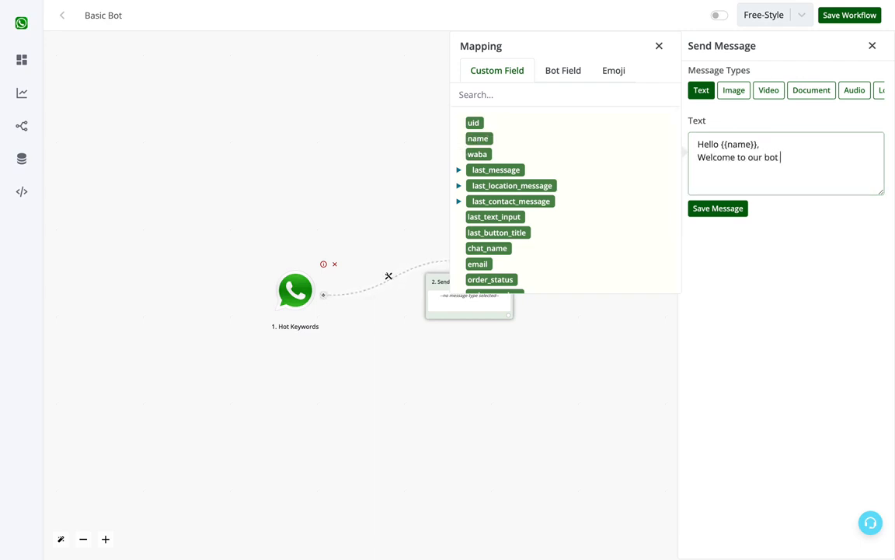
{"action": "left_click", "coordinate": [718, 208]}
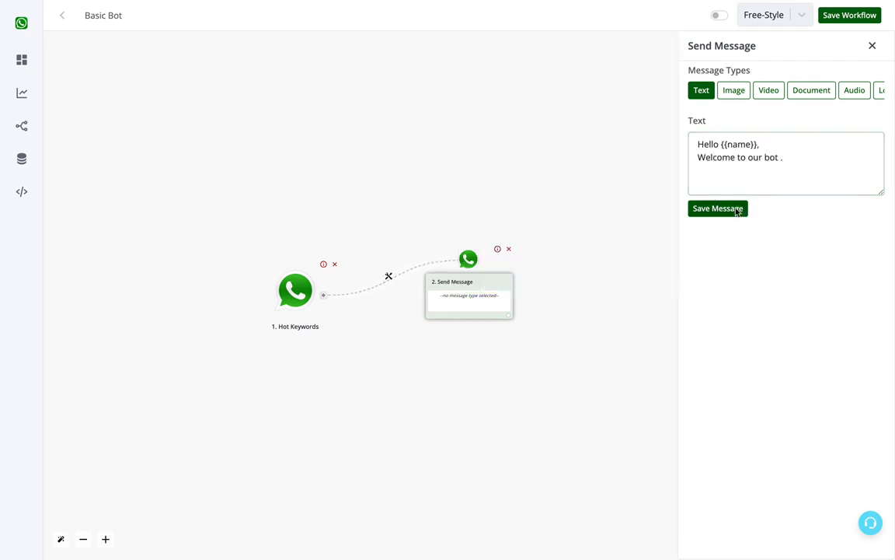
Add an Ask Question action of the Interactive Message type after the welcome text message
{"action": "left_click", "coordinate": [507, 316]}
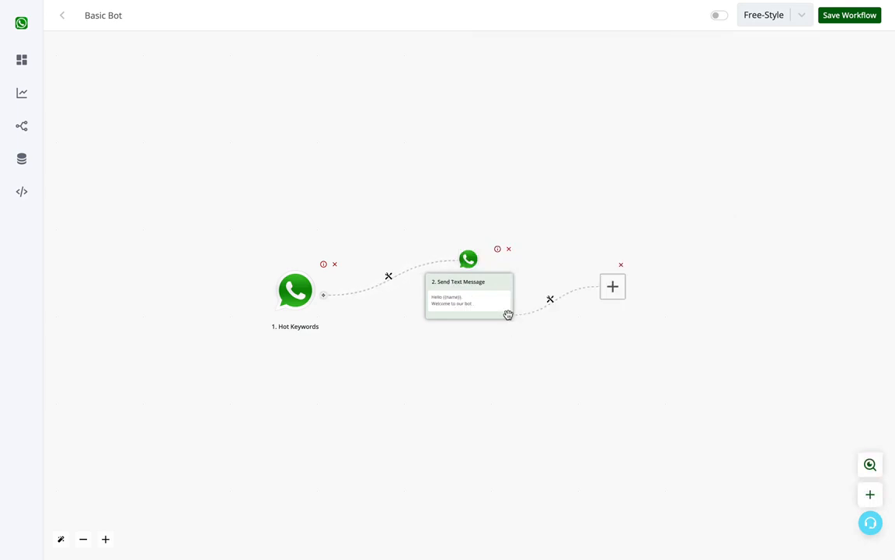
{"action": "left_click", "coordinate": [441, 285]}
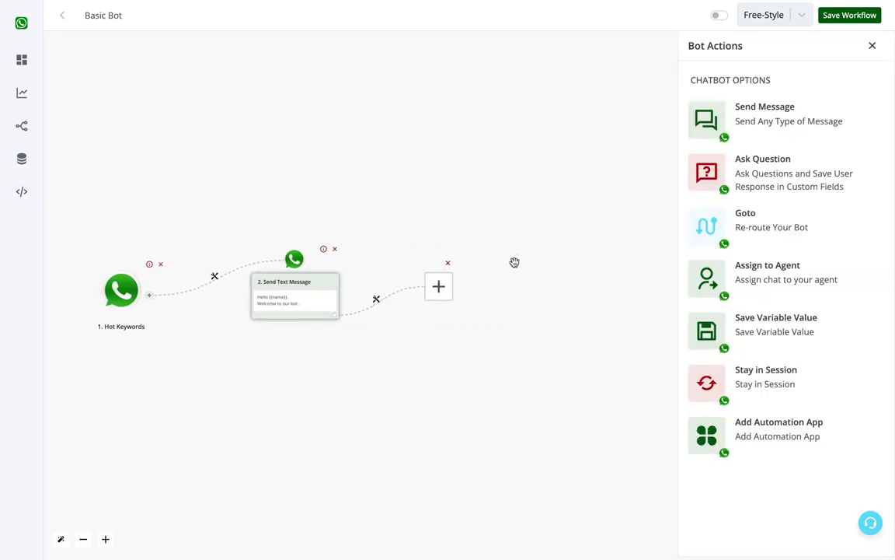
{"action": "left_click", "coordinate": [757, 172]}
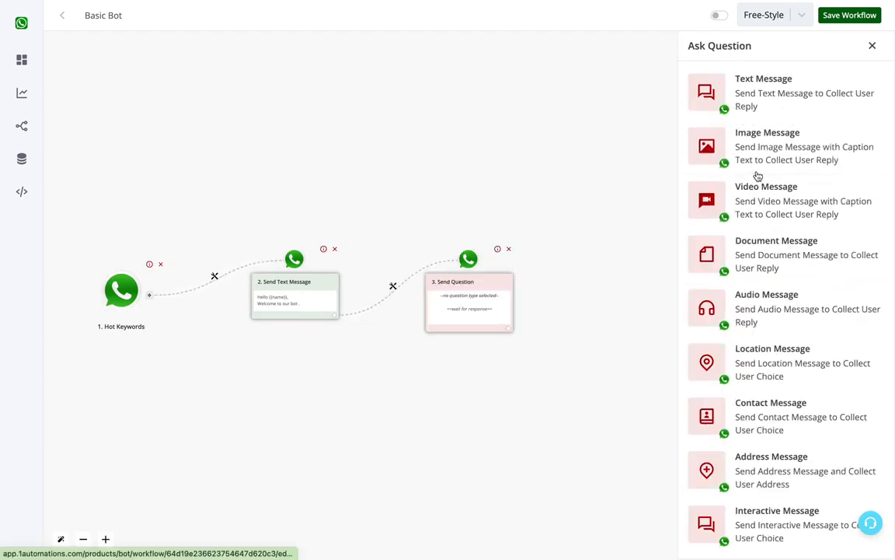
{"action": "left_click", "coordinate": [758, 523]}
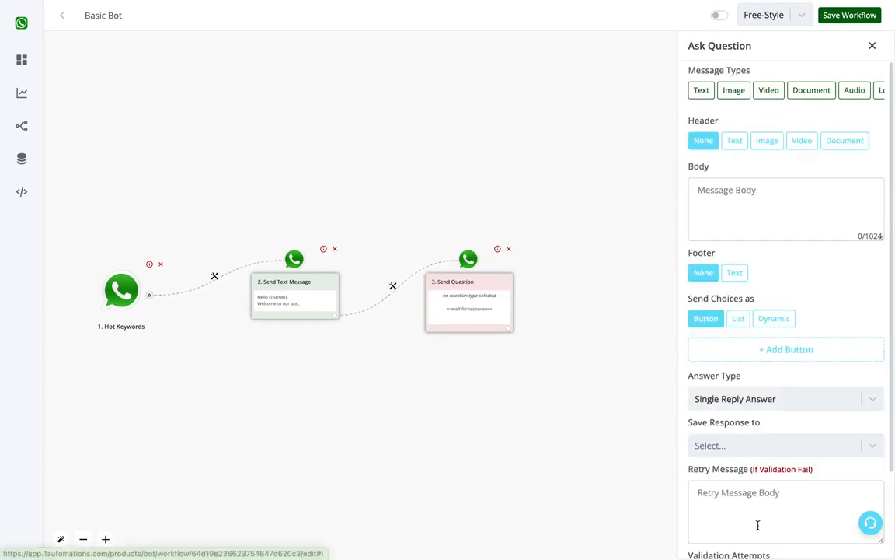
Enter "What would you like to do next ?" as the question's body
{"action": "left_click", "coordinate": [762, 191]}
{"action": "type", "text": "Whats"}
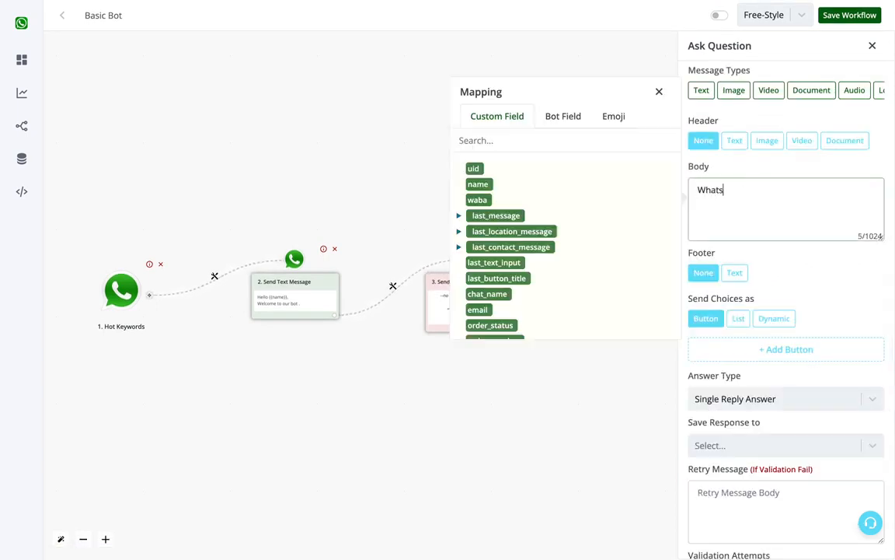
{"action": "key", "text": "BackSpace"}
{"action": "type", "text": " would you like to do next ?"}
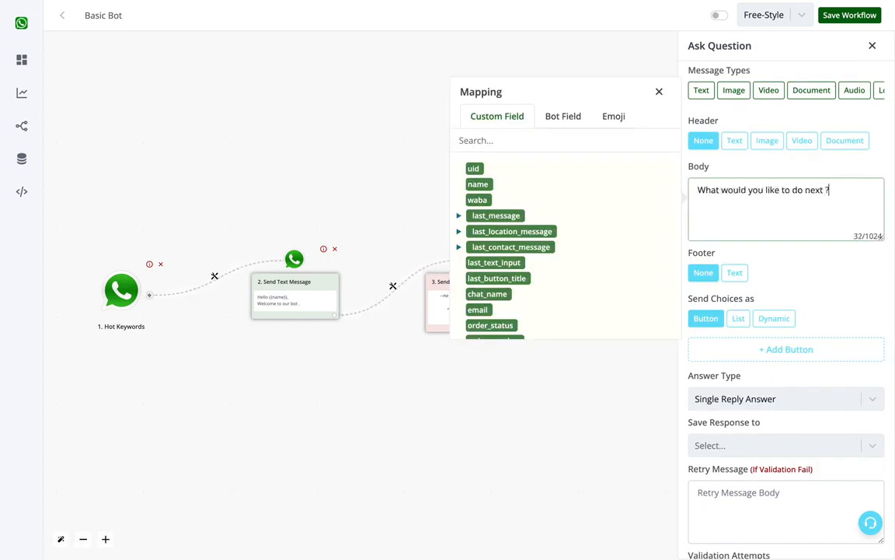
Add two answer buttons to the question and label the first one "Contact Sales Team"
{"action": "left_click", "coordinate": [755, 349]}
{"action": "left_click", "coordinate": [756, 375]}
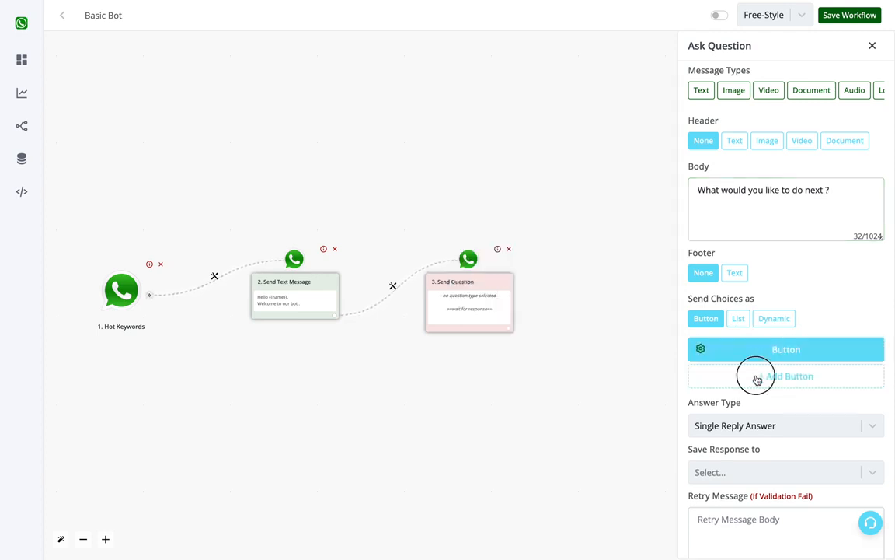
{"action": "left_click", "coordinate": [771, 351]}
{"action": "double_click", "coordinate": [540, 357]}
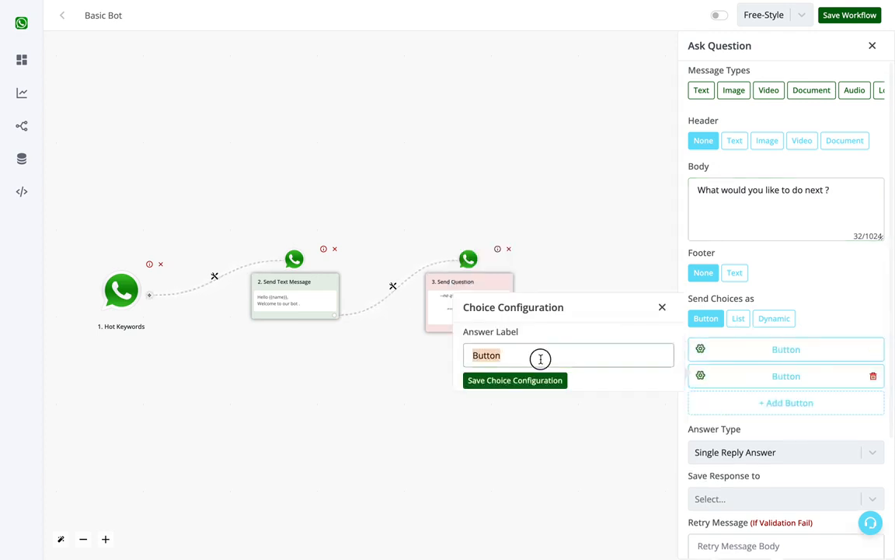
{"action": "type", "text": "Contact Sales Team"}
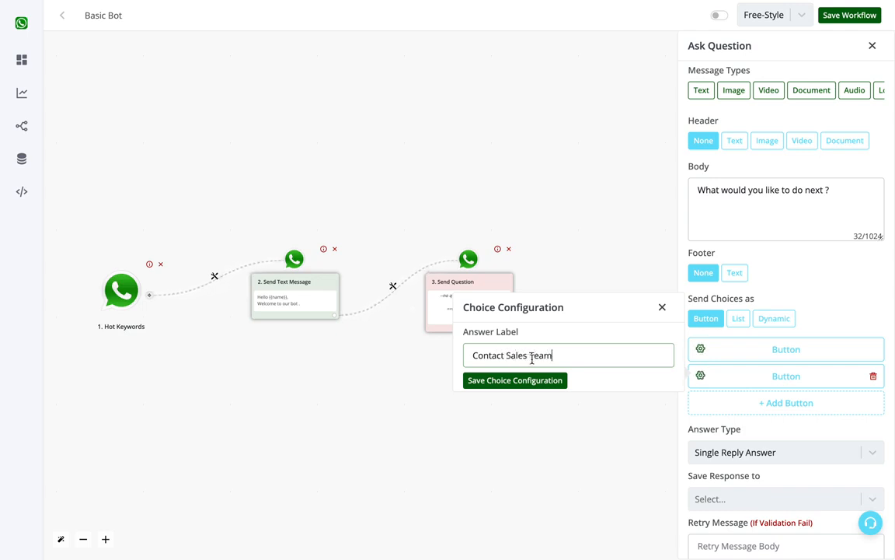
{"action": "left_click", "coordinate": [496, 380]}
Label the question's second answer button "Contact Support Team" and save the choice
{"action": "left_click", "coordinate": [736, 379]}
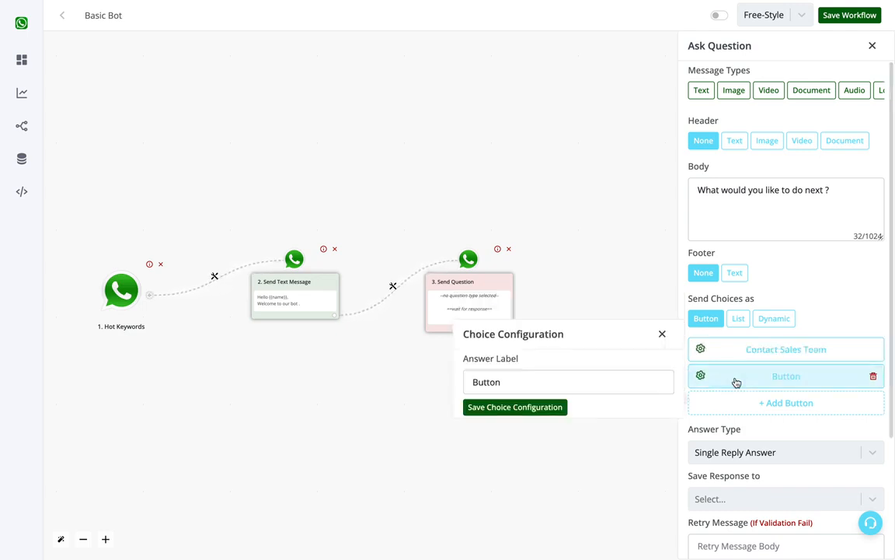
{"action": "double_click", "coordinate": [579, 381]}
{"action": "type", "text": "Contact Support"}
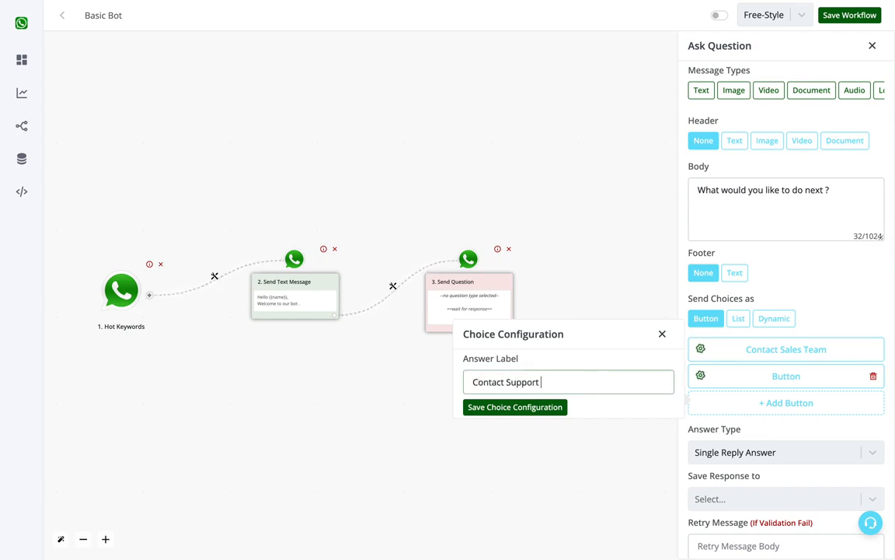
{"action": "type", "text": " Team"}
{"action": "left_click", "coordinate": [540, 405]}
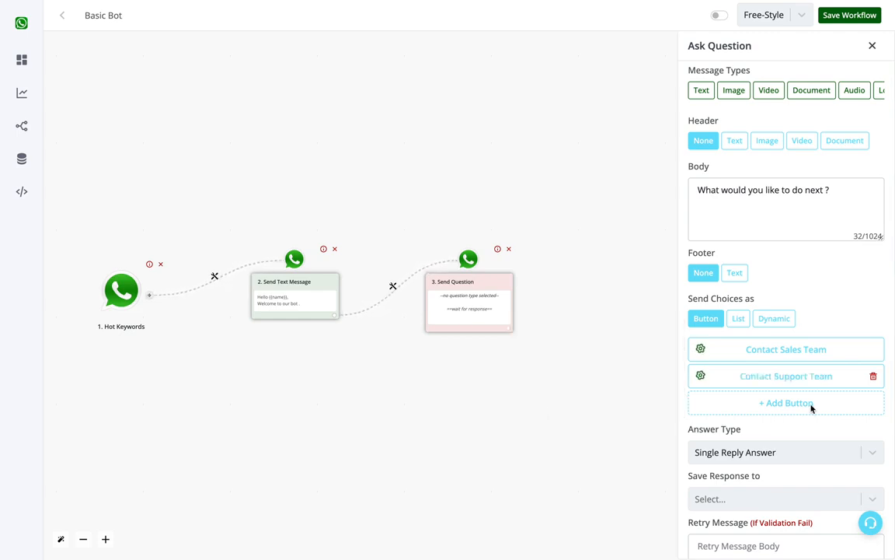
Add a third answer button labelled "See Demo" to the question and save the choice
{"action": "left_click", "coordinate": [813, 406]}
{"action": "left_click", "coordinate": [814, 410]}
{"action": "double_click", "coordinate": [580, 409]}
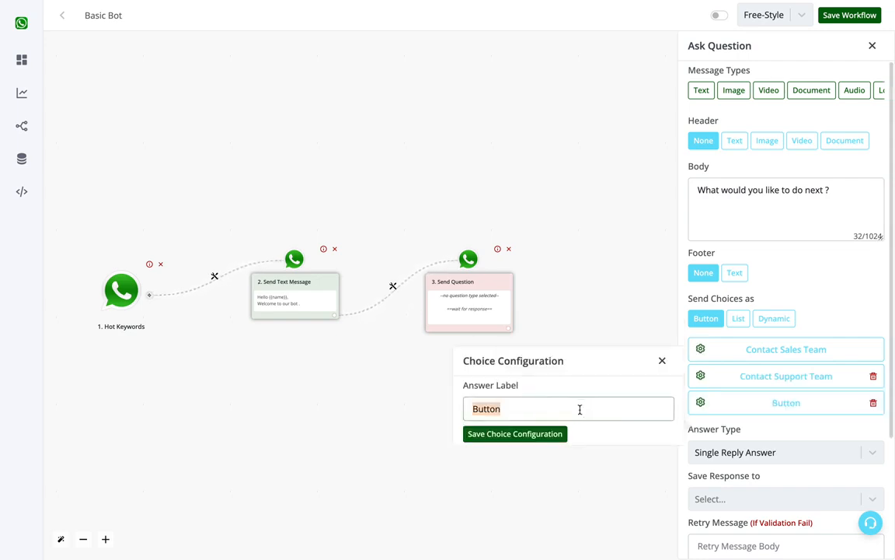
{"action": "type", "text": "See Demo"}
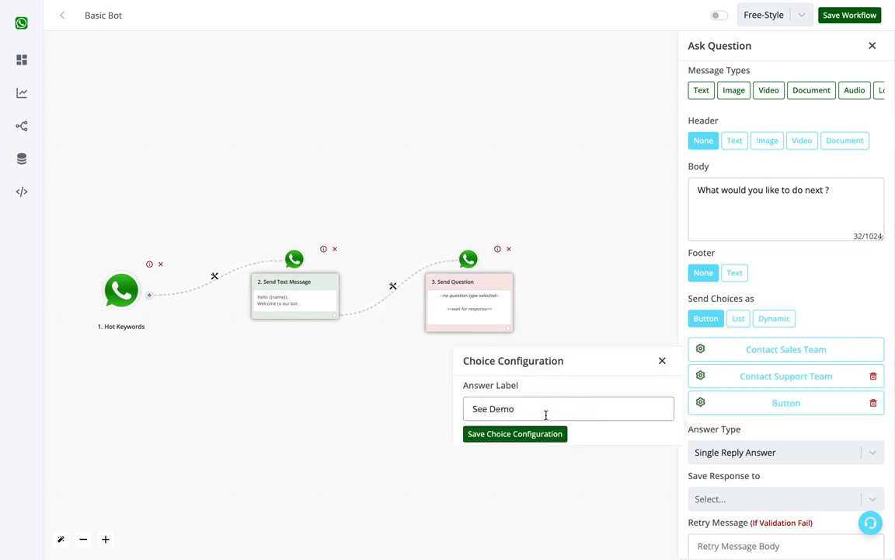
{"action": "left_click", "coordinate": [532, 436]}
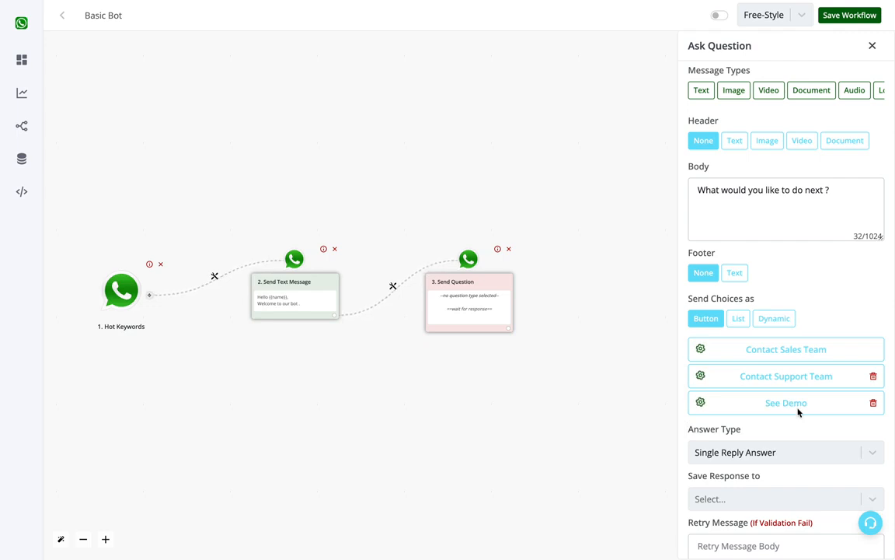
Keep the question as a Single Reply Answer and save its response to the category field
{"action": "scroll", "coordinate": [800, 411], "scroll_direction": "down", "scroll_amount": 3}
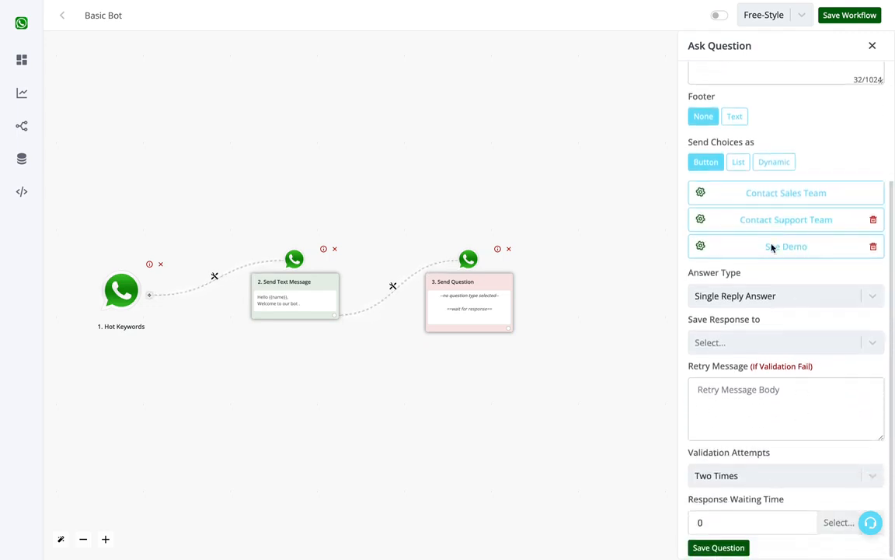
{"action": "scroll", "coordinate": [768, 190], "scroll_direction": "up", "scroll_amount": 3}
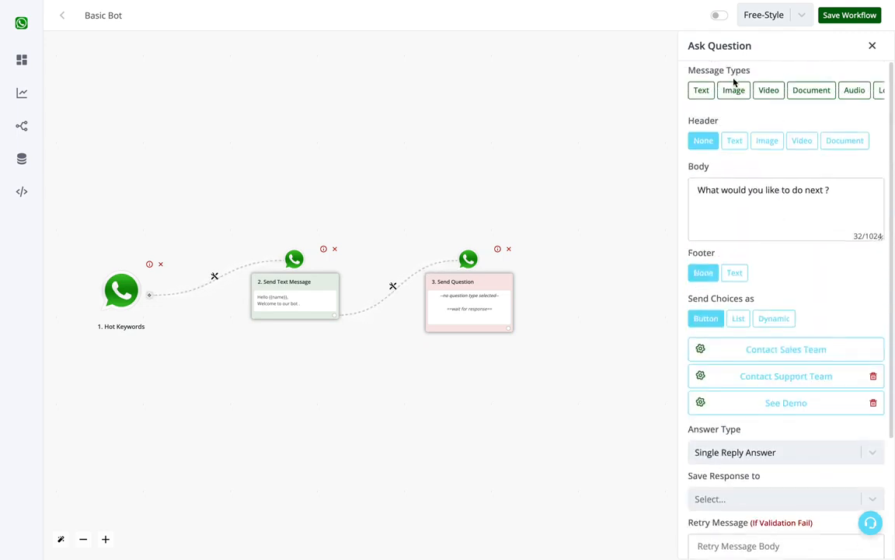
{"action": "scroll", "coordinate": [752, 221], "scroll_direction": "down", "scroll_amount": 3}
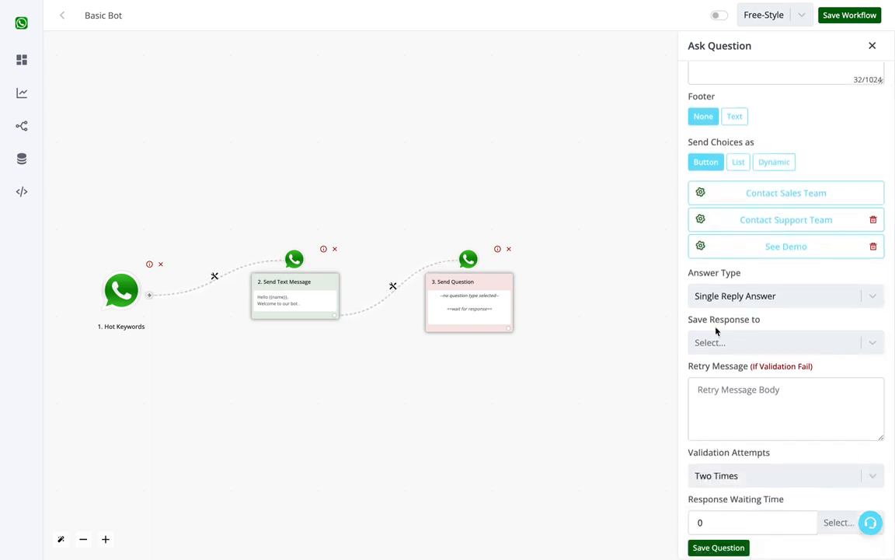
{"action": "left_click", "coordinate": [748, 344]}
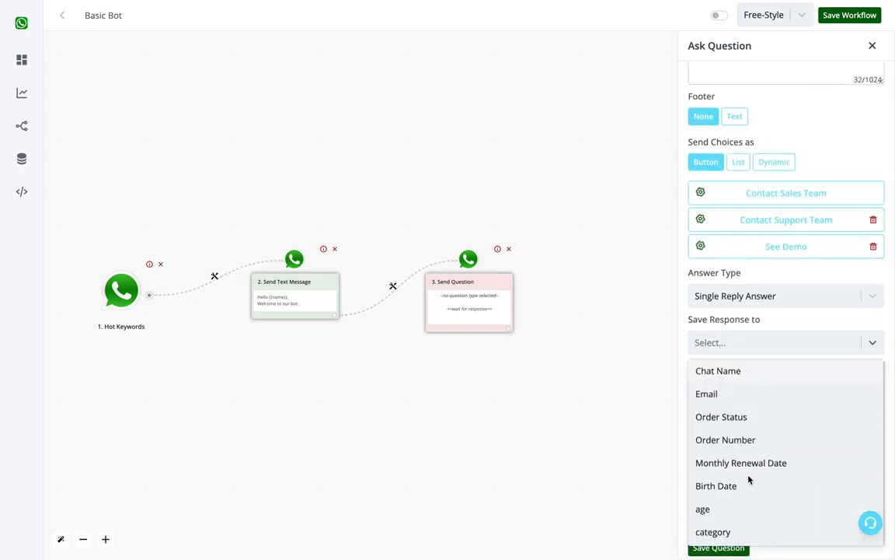
{"action": "left_click", "coordinate": [744, 303]}
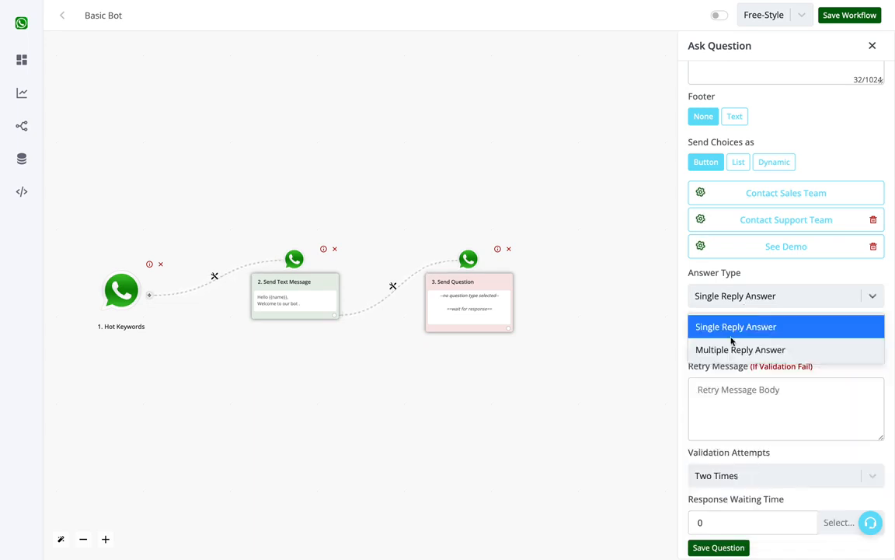
{"action": "left_click", "coordinate": [729, 334]}
{"action": "left_click", "coordinate": [729, 339]}
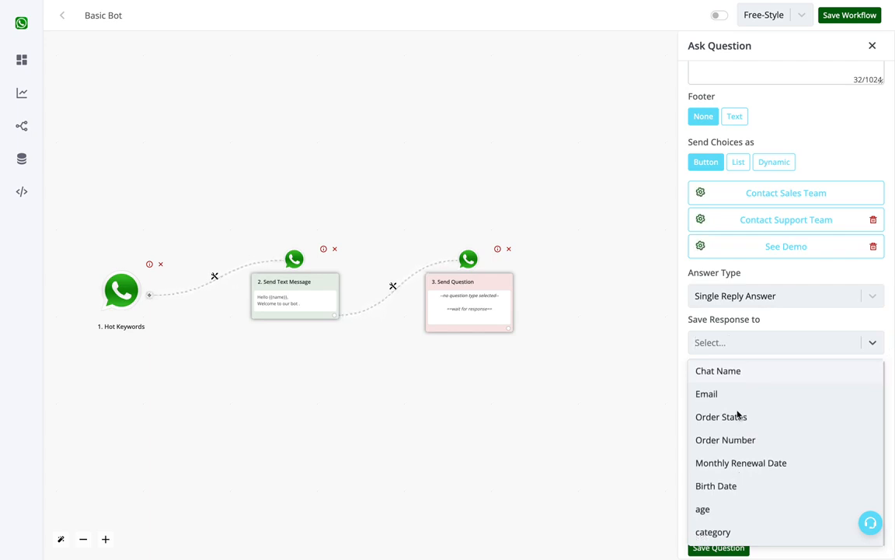
{"action": "left_click", "coordinate": [714, 532]}
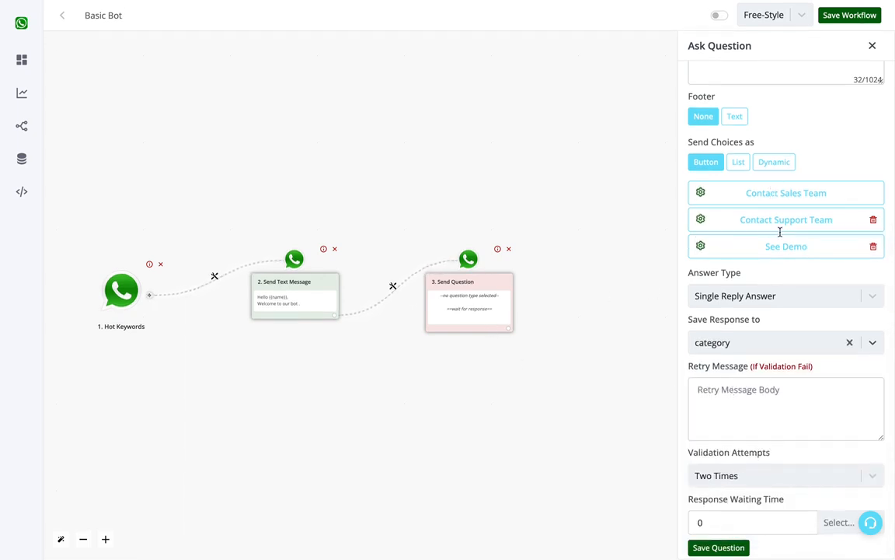
{"action": "left_click", "coordinate": [758, 390]}
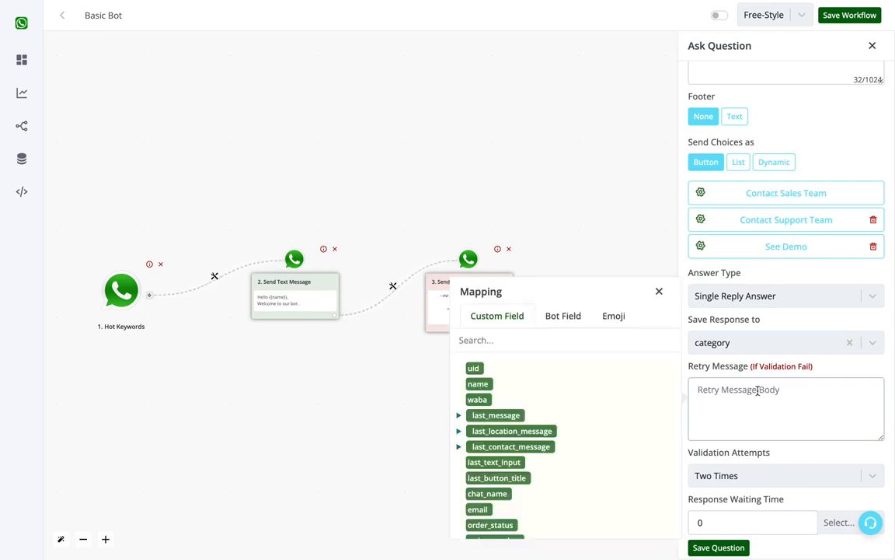
{"action": "left_click", "coordinate": [659, 292]}
{"action": "left_click", "coordinate": [809, 414]}
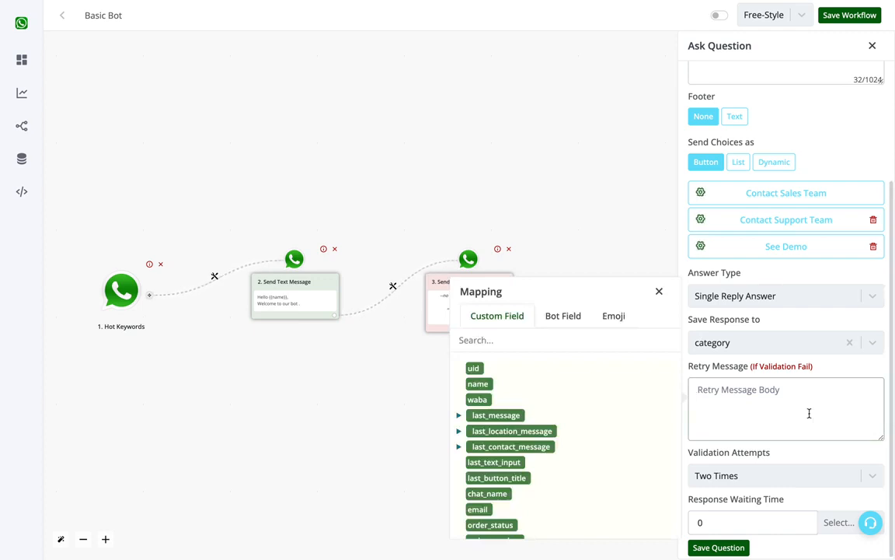
{"action": "left_click", "coordinate": [660, 292]}
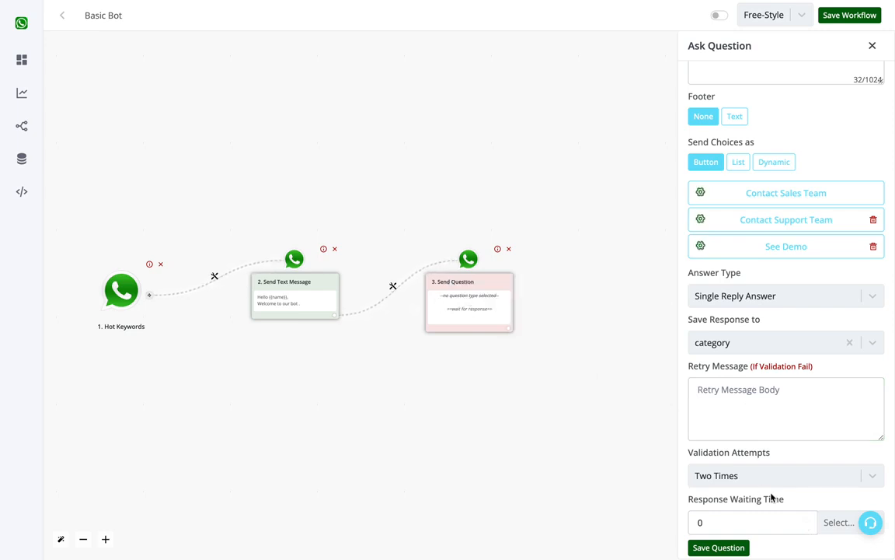
Set the question's response waiting time to 100 Hour(s) and save the question
{"action": "left_click", "coordinate": [828, 523]}
{"action": "left_click", "coordinate": [835, 489]}
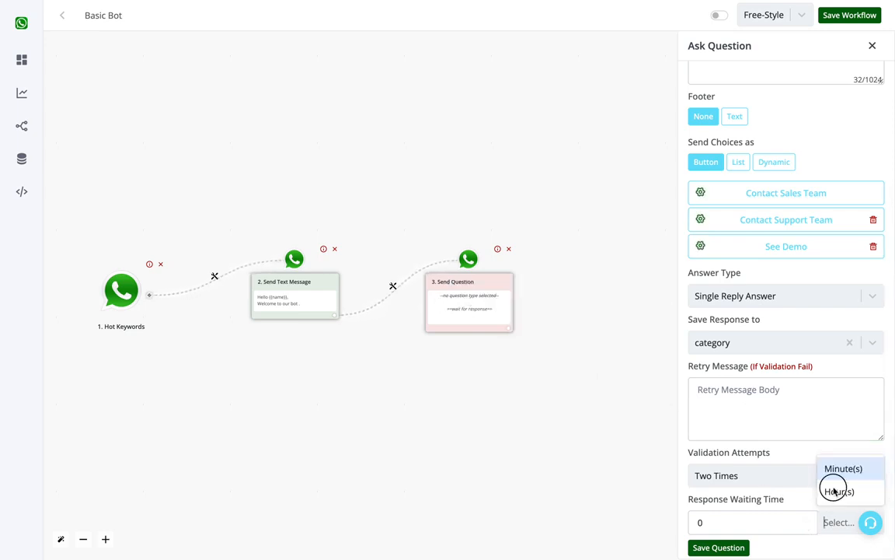
{"action": "left_click", "coordinate": [776, 521]}
{"action": "double_click", "coordinate": [776, 522]}
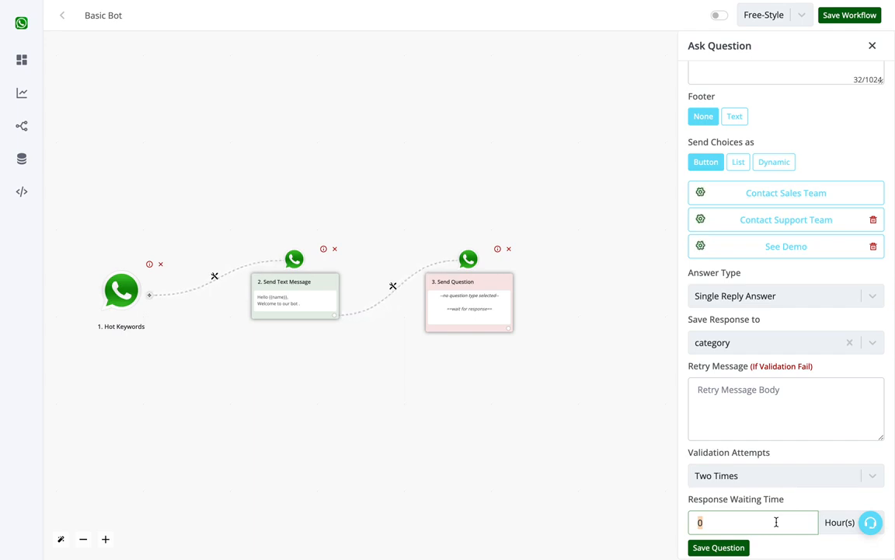
{"action": "type", "text": "100"}
{"action": "left_click", "coordinate": [739, 546]}
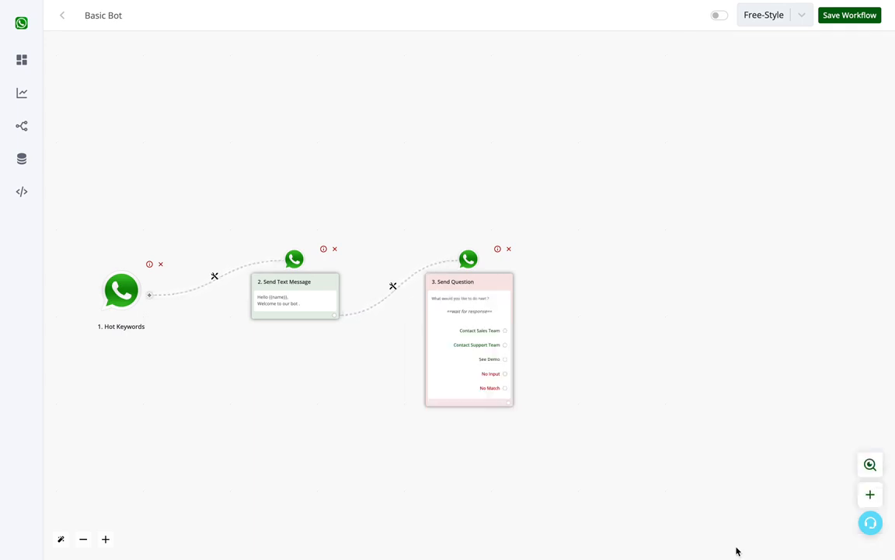
Branch separate placeholder nodes off the question's Contact Sales Team and Contact Support Team answers, placing the support one lower
{"action": "left_click_drag", "start_coordinate": [484, 313], "coordinate": [520, 202]}
{"action": "scroll", "coordinate": [484, 224], "scroll_direction": "up", "scroll_amount": 5}
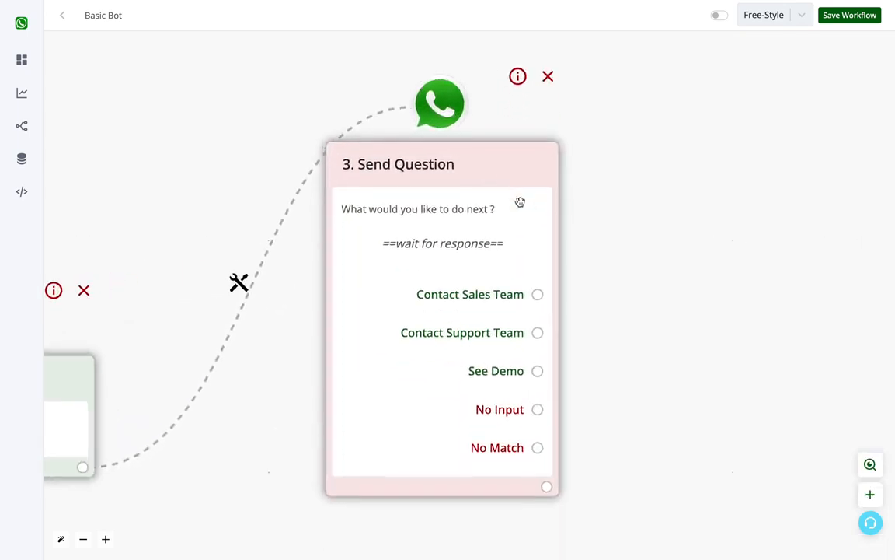
{"action": "left_click", "coordinate": [538, 294]}
{"action": "scroll", "coordinate": [538, 294], "scroll_direction": "down", "scroll_amount": 5}
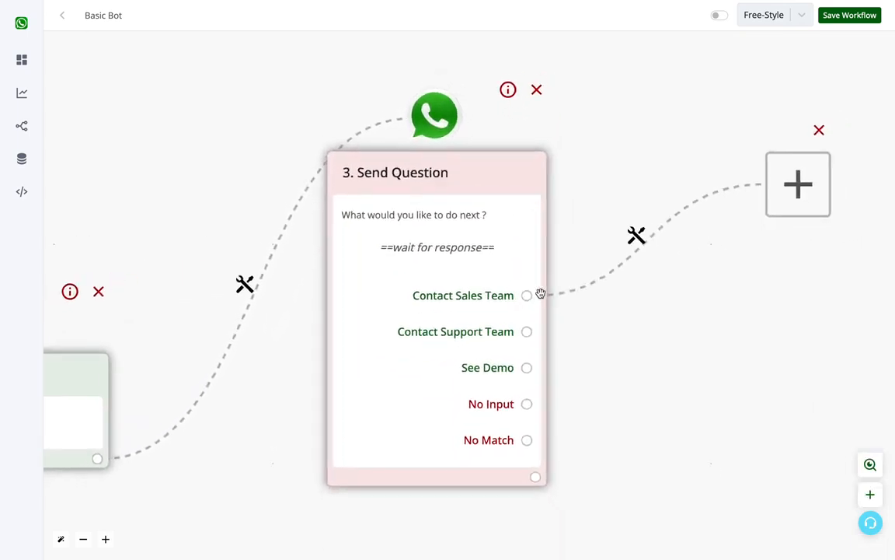
{"action": "left_click", "coordinate": [332, 344]}
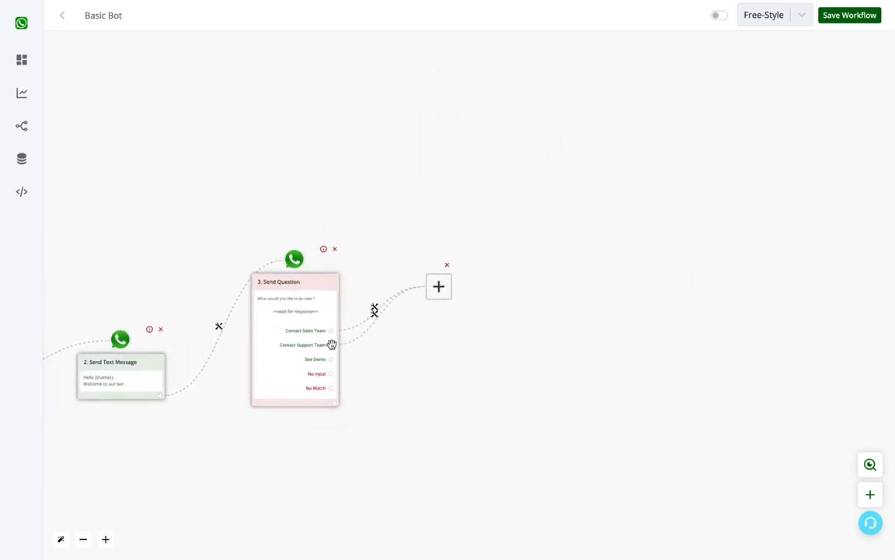
{"action": "left_click", "coordinate": [453, 419]}
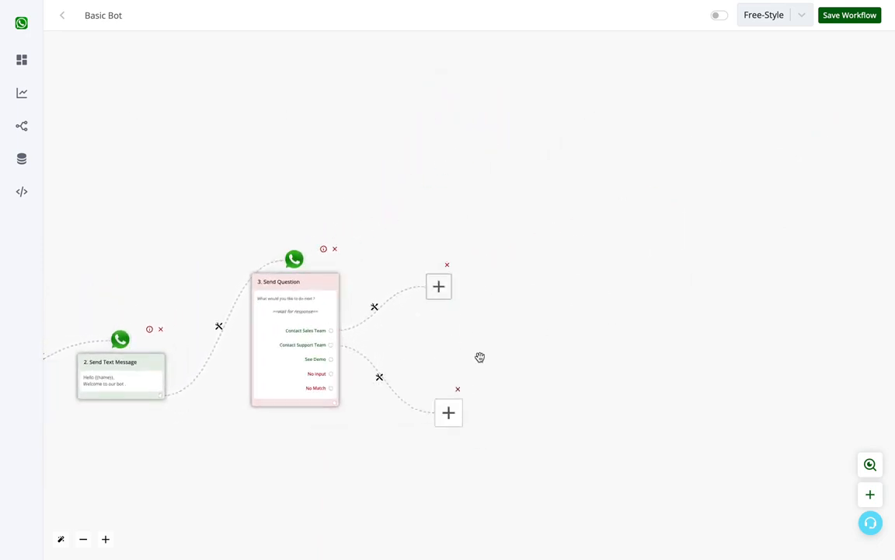
Make the Contact Sales Team branch assign the chat to the Demo account agent, save it and move the node higher
{"action": "left_click", "coordinate": [440, 285]}
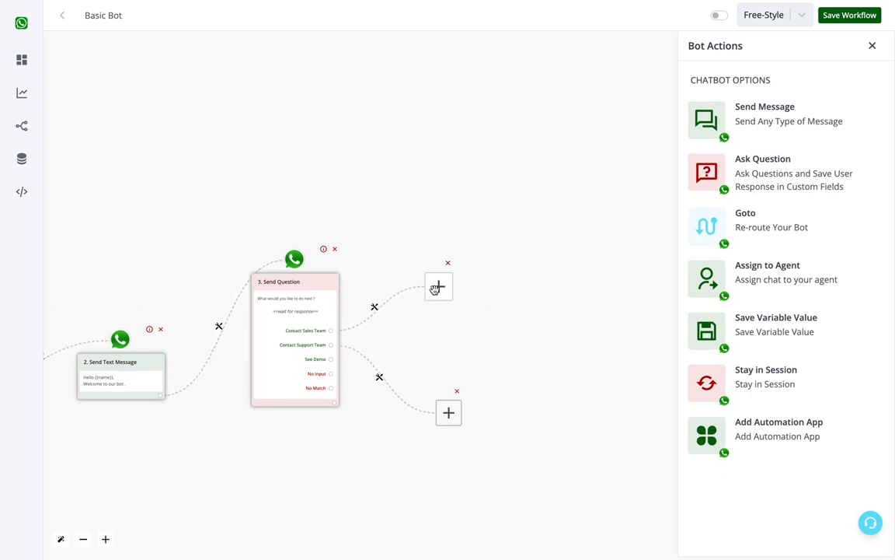
{"action": "left_click", "coordinate": [739, 279]}
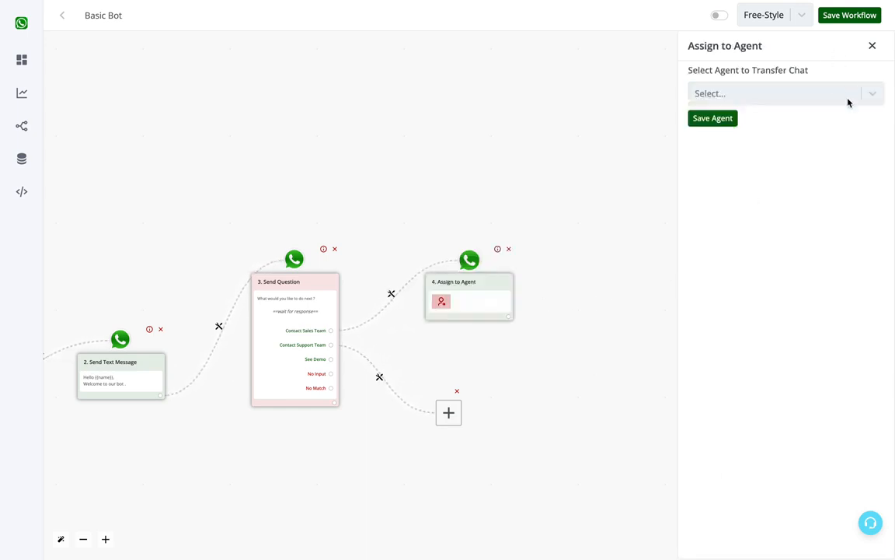
{"action": "left_click", "coordinate": [848, 99]}
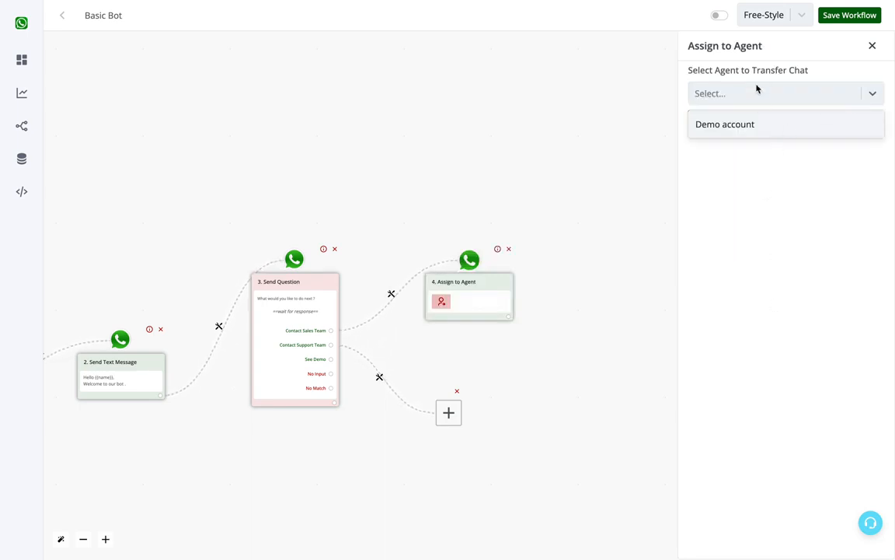
{"action": "left_click", "coordinate": [754, 127]}
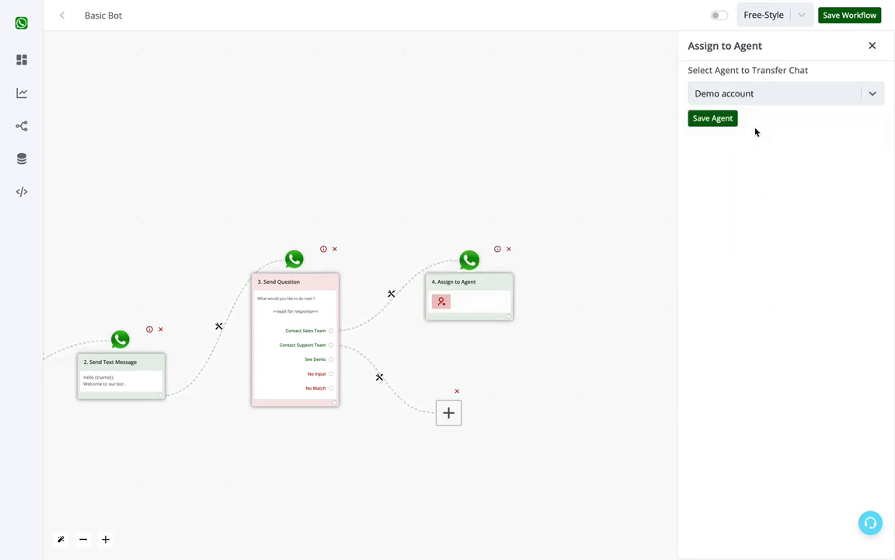
{"action": "left_click", "coordinate": [724, 121]}
{"action": "left_click_drag", "start_coordinate": [486, 290], "coordinate": [493, 226]}
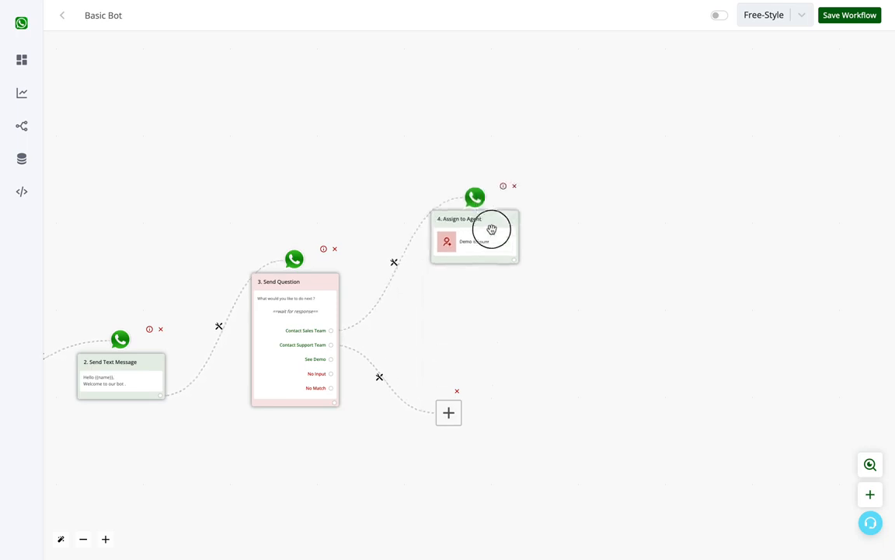
Add an interactive question to the Contact Support Team branch with the body "Are you a Free Or Paid User ?"
{"action": "left_click_drag", "start_coordinate": [449, 412], "coordinate": [465, 360]}
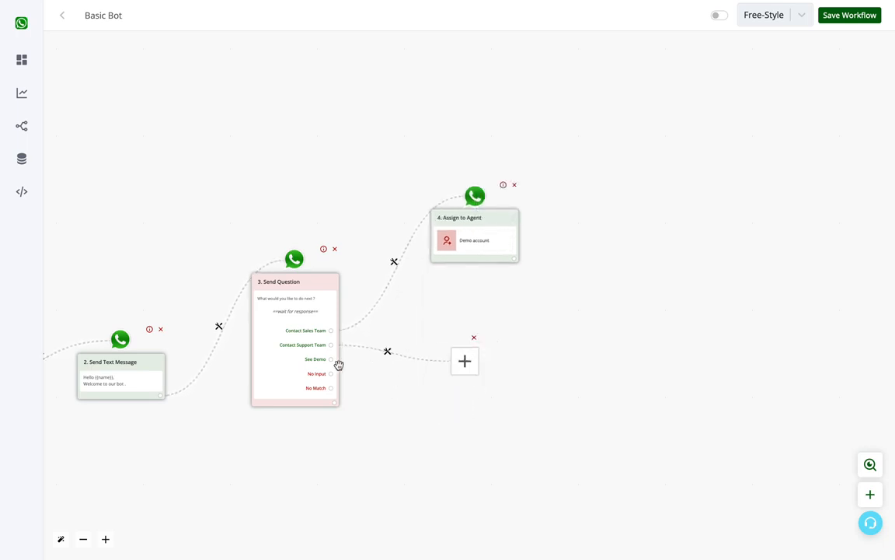
{"action": "left_click", "coordinate": [465, 360]}
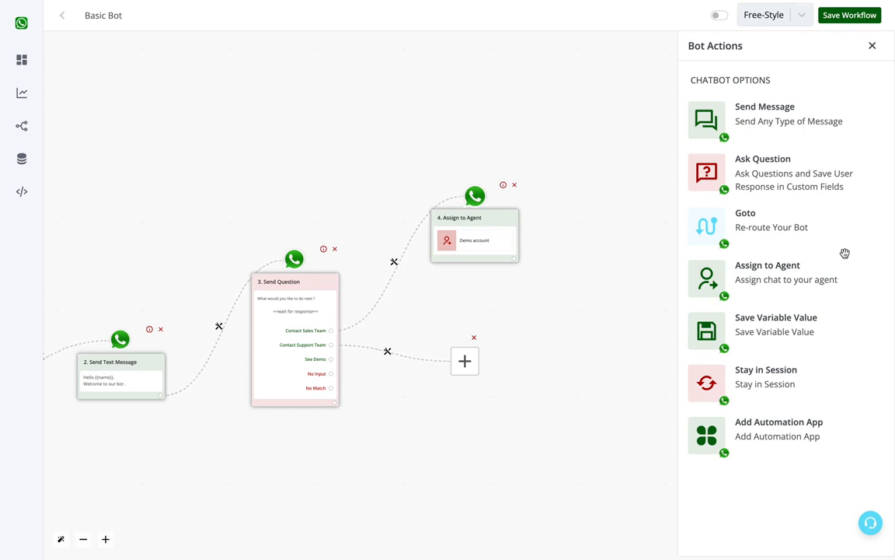
{"action": "left_click", "coordinate": [798, 180]}
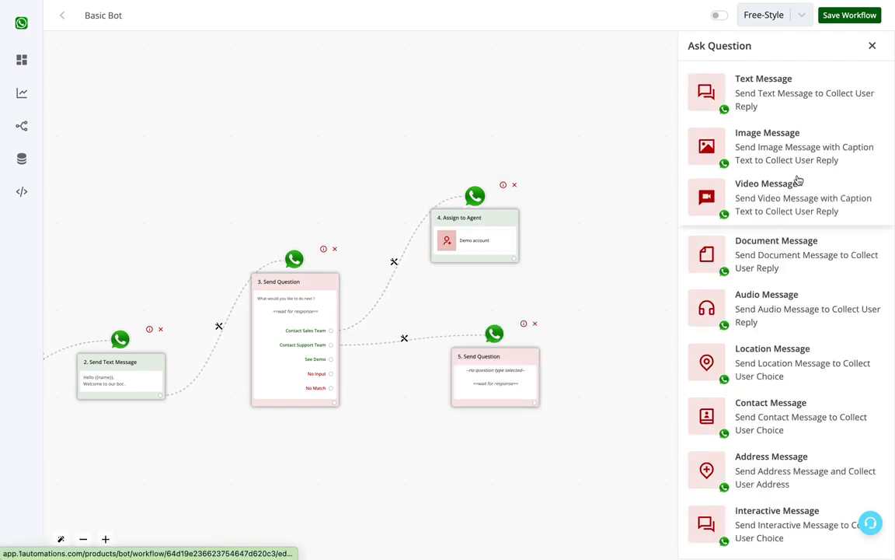
{"action": "left_click", "coordinate": [780, 516]}
{"action": "left_click", "coordinate": [764, 225]}
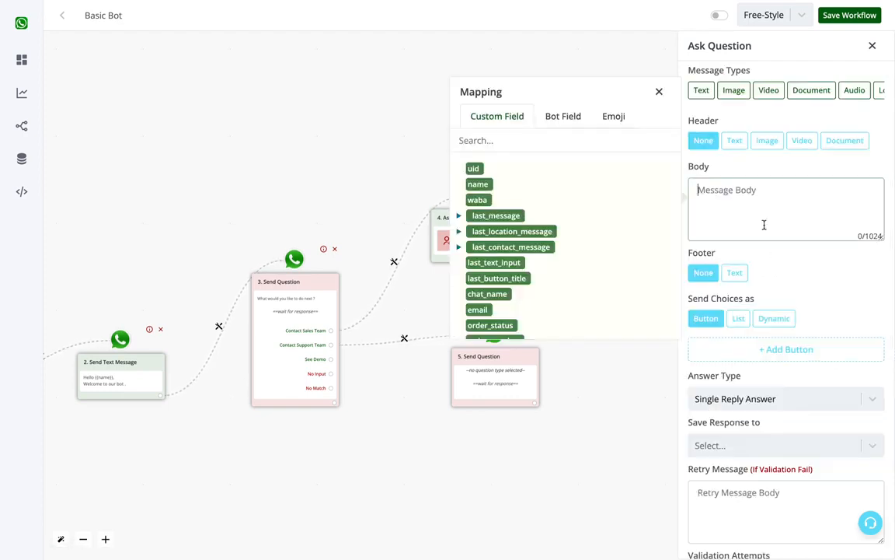
{"action": "type", "text": "A"}
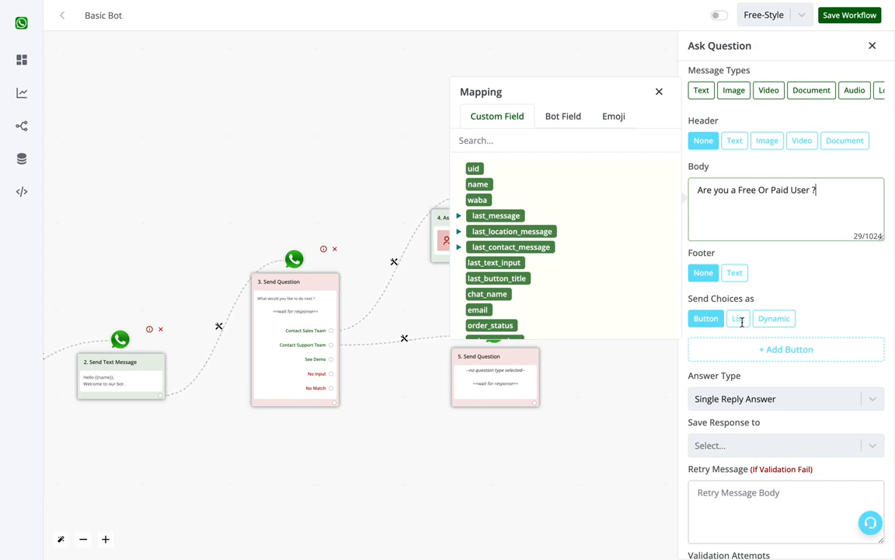
{"action": "left_click", "coordinate": [741, 320]}
{"action": "left_click", "coordinate": [708, 322]}
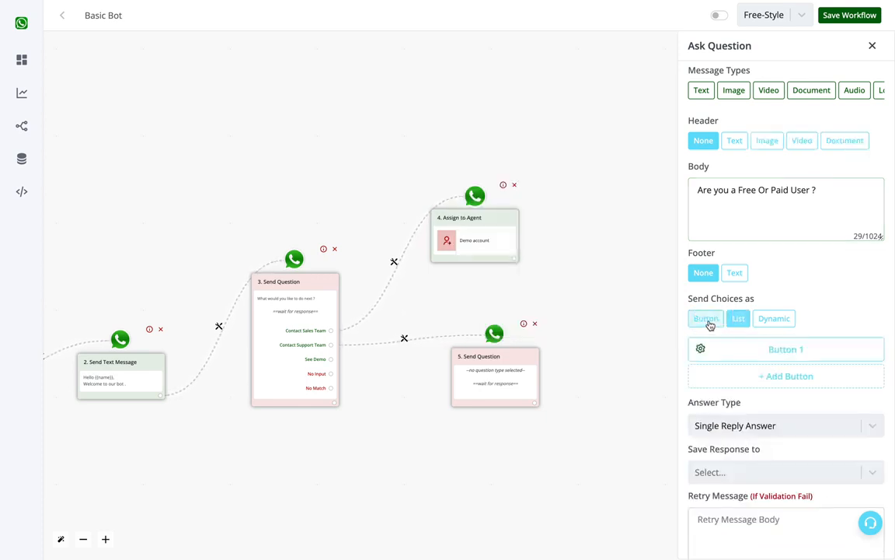
{"action": "left_click", "coordinate": [738, 320]}
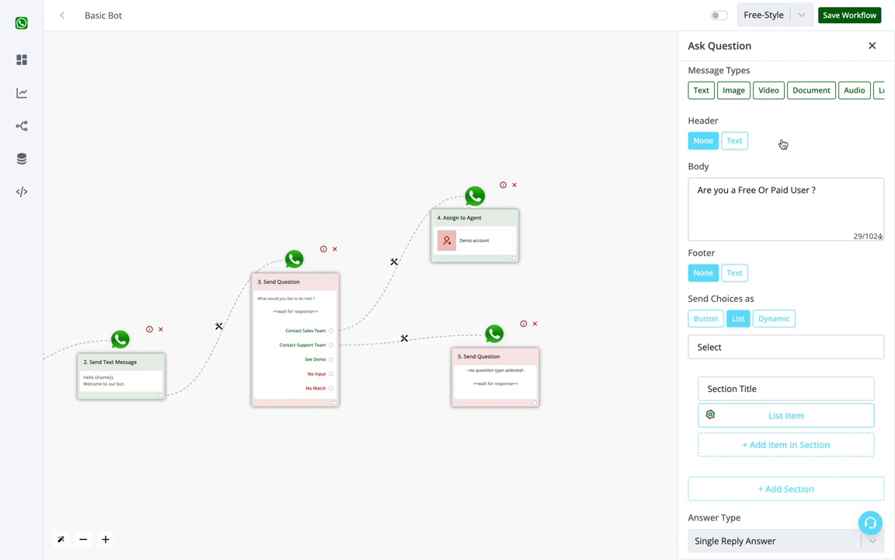
{"action": "left_click", "coordinate": [714, 319]}
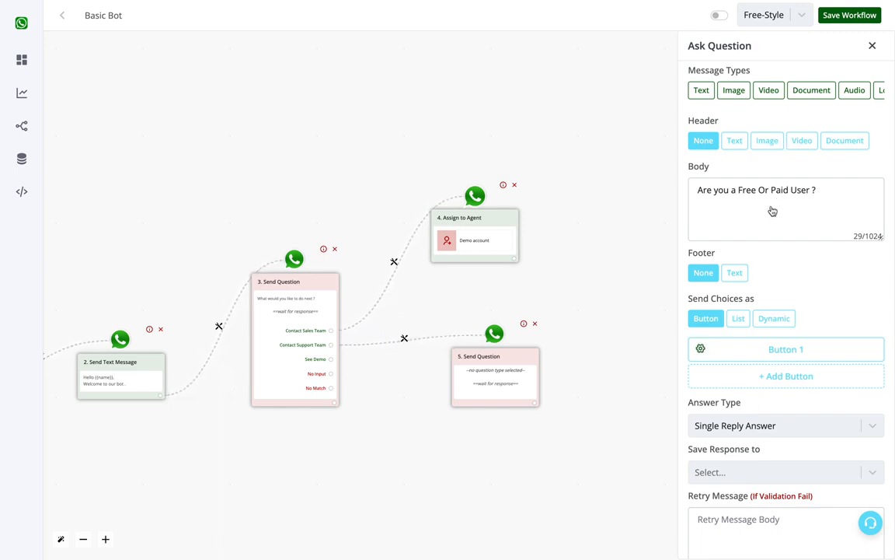
{"action": "left_click_drag", "start_coordinate": [813, 192], "coordinate": [694, 175]}
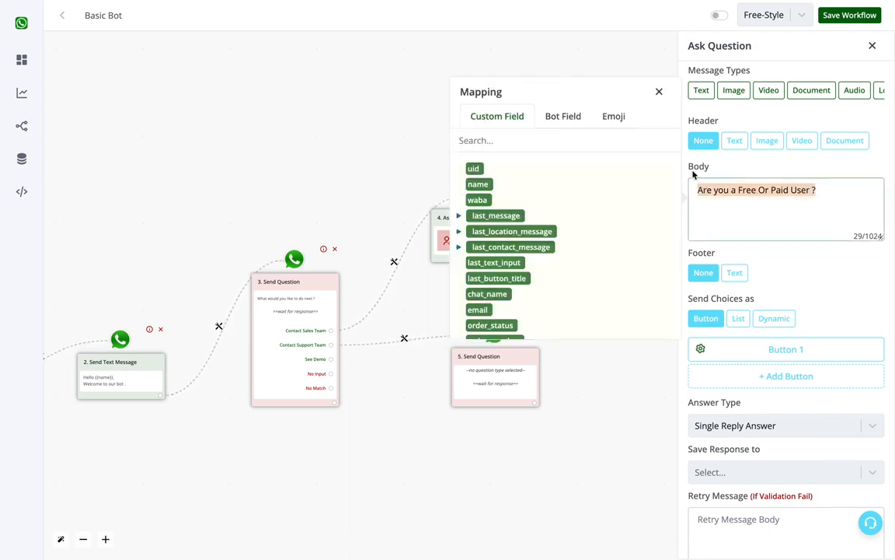
{"action": "left_click", "coordinate": [751, 306]}
Send the support question's choices as a list with a second item in its section, and clear the section title
{"action": "left_click", "coordinate": [745, 318]}
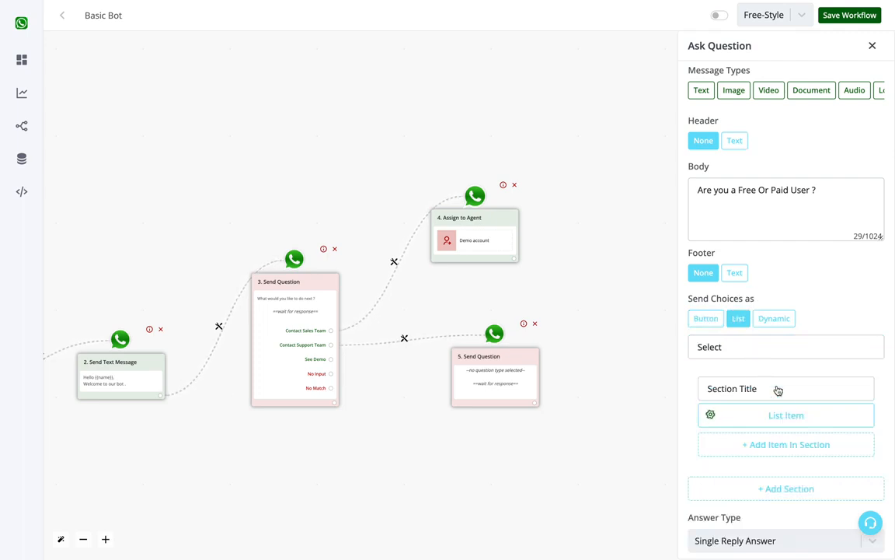
{"action": "left_click", "coordinate": [784, 445]}
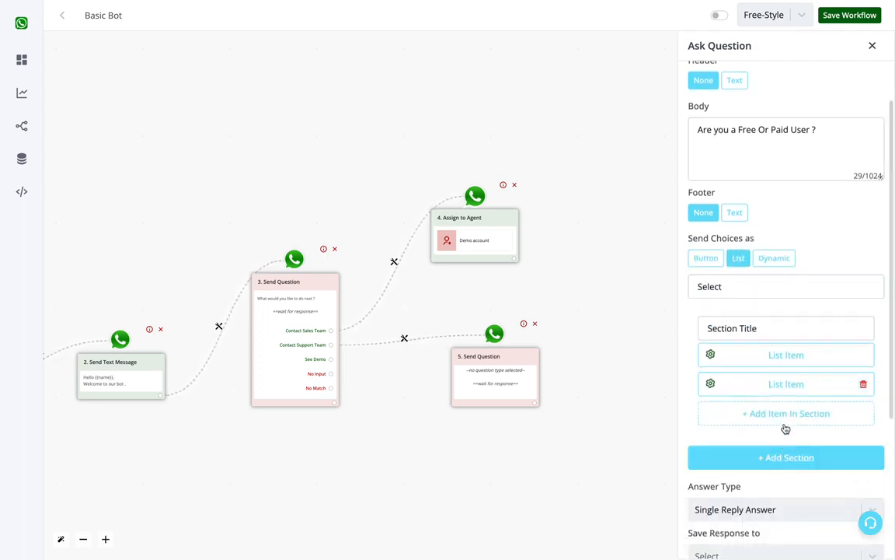
{"action": "left_click", "coordinate": [767, 329]}
{"action": "key", "text": "BackSpace"}
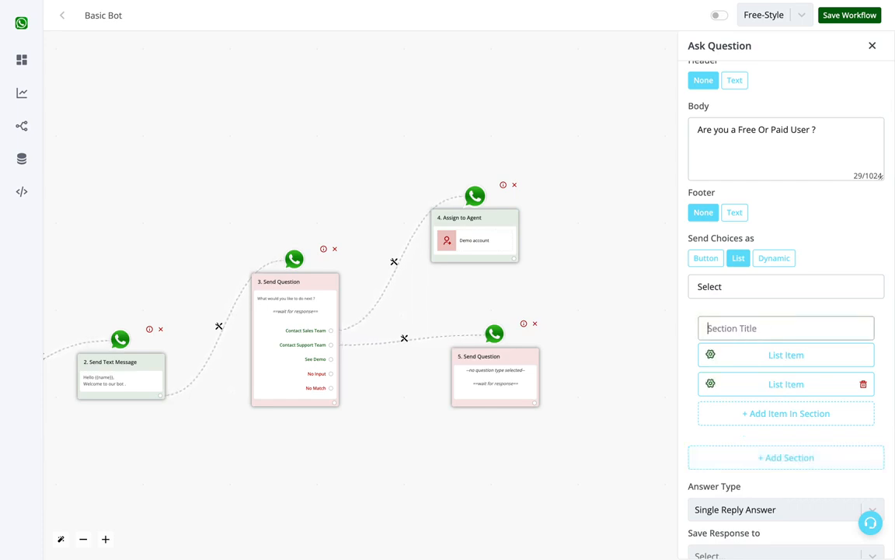
Clear the button text of the support question's choice list
{"action": "left_click", "coordinate": [778, 294]}
{"action": "key", "text": "ctrl+a"}
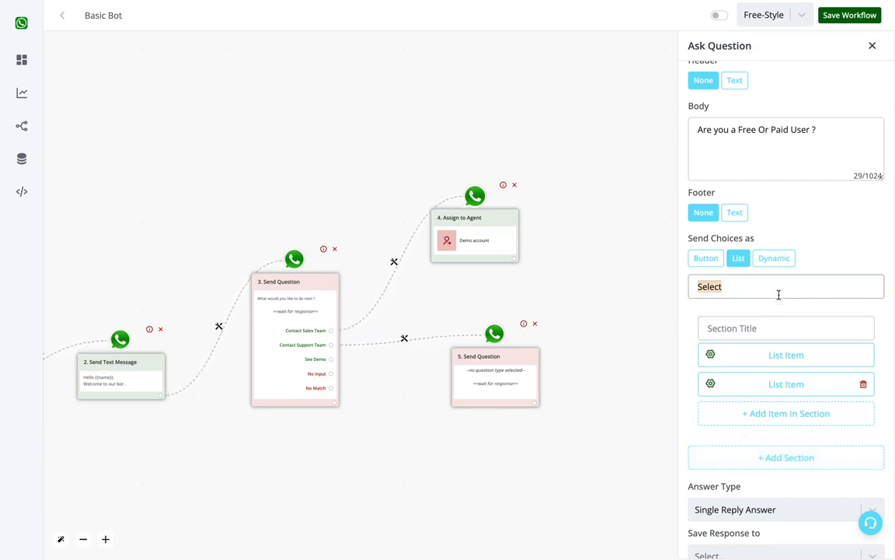
{"action": "key", "text": "BackSpace"}
Add a second section with two list items to the support question's choices and clear that section's title
{"action": "left_click", "coordinate": [801, 460]}
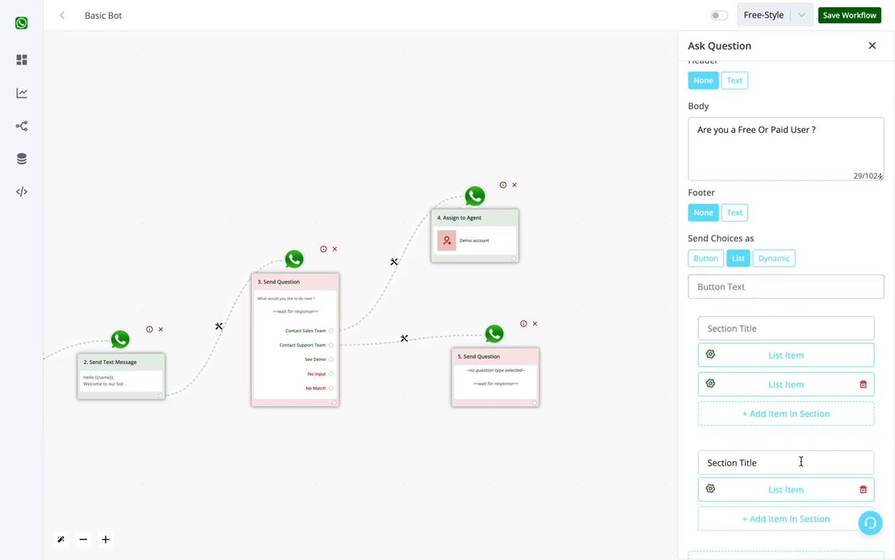
{"action": "scroll", "coordinate": [801, 461], "scroll_direction": "down", "scroll_amount": 2}
{"action": "left_click", "coordinate": [789, 414]}
{"action": "left_click", "coordinate": [777, 362]}
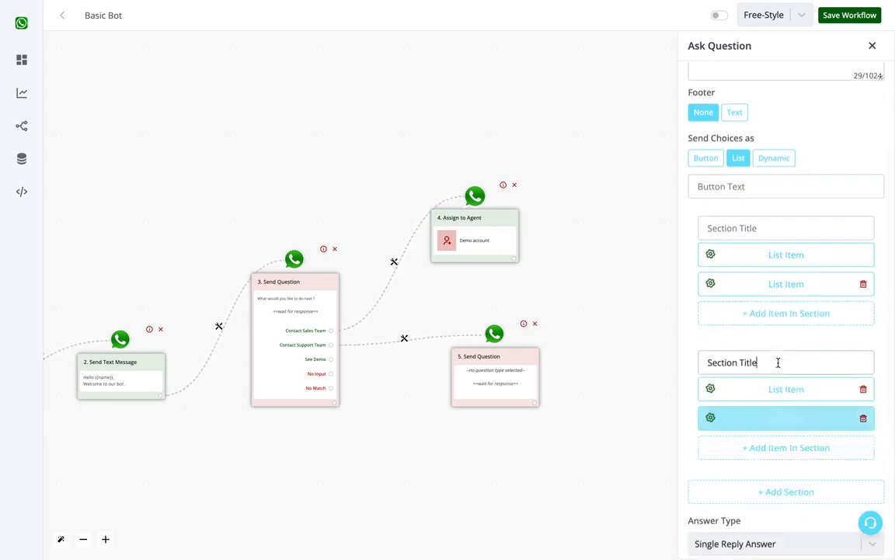
{"action": "key", "text": "ctrl+a"}
{"action": "key", "text": "BackSpace"}
{"action": "left_click", "coordinate": [760, 186]}
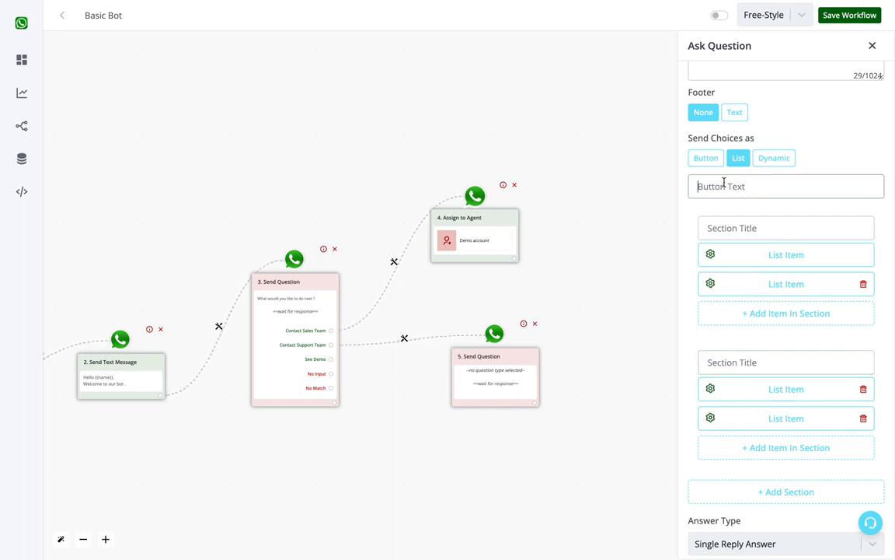
{"action": "left_click", "coordinate": [747, 233]}
{"action": "left_click", "coordinate": [745, 367]}
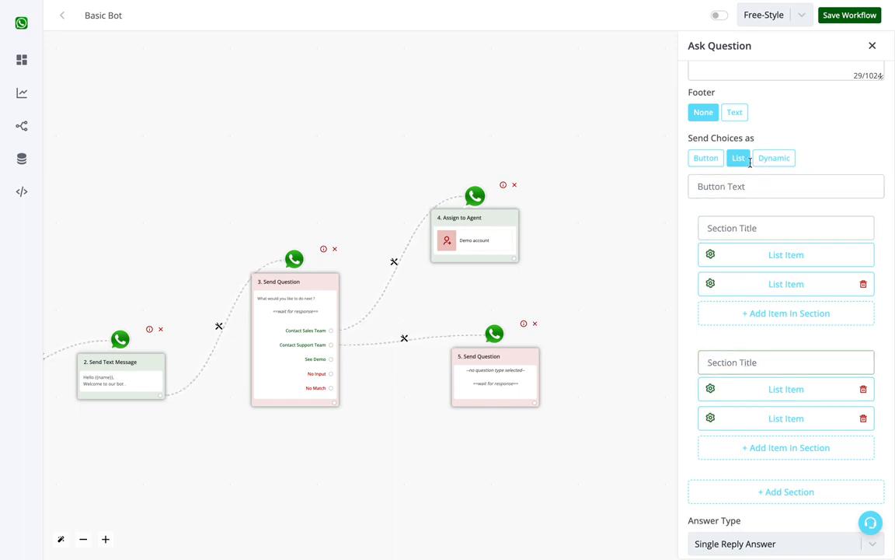
{"action": "left_click", "coordinate": [743, 186]}
{"action": "scroll", "coordinate": [743, 187], "scroll_direction": "up", "scroll_amount": 3}
Save the support question and move its node slightly farther from the "What would you like to do next ?" question
{"action": "scroll", "coordinate": [834, 334], "scroll_direction": "down", "scroll_amount": 5}
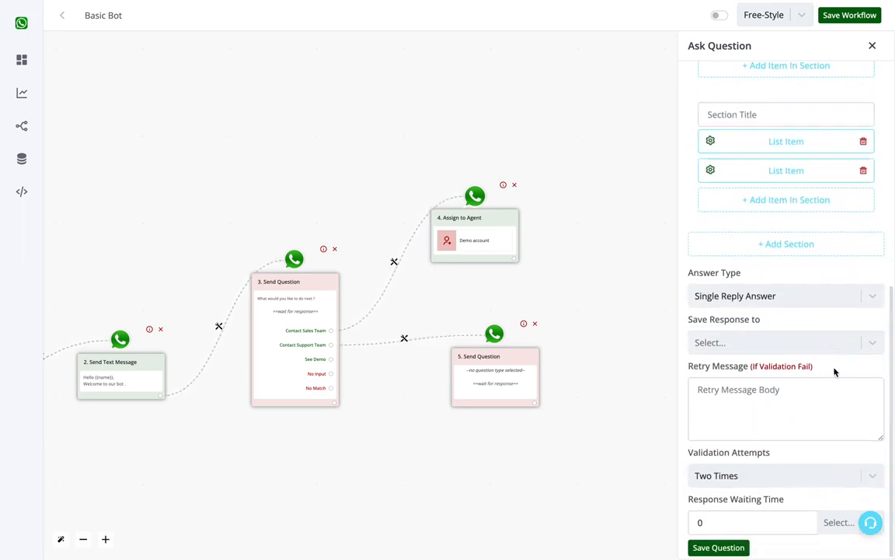
{"action": "left_click", "coordinate": [726, 548]}
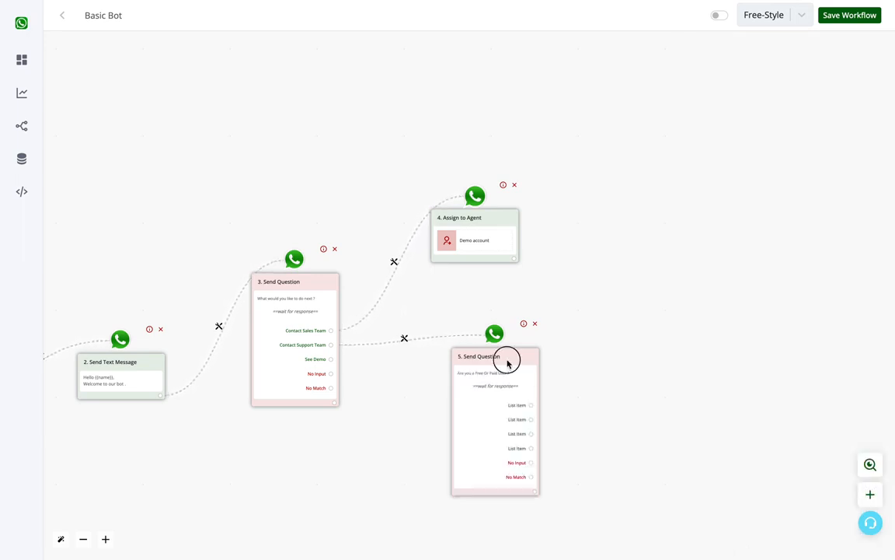
{"action": "left_click_drag", "start_coordinate": [507, 363], "coordinate": [546, 353]}
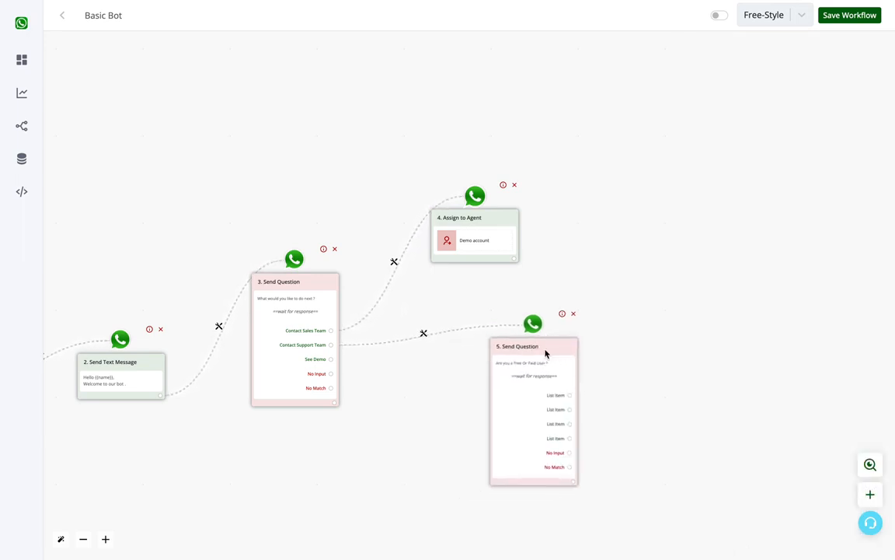
Save and activate the workflow, shifting the Assign to Agent and support question nodes higher and farther right on the canvas
{"action": "left_click", "coordinate": [845, 19]}
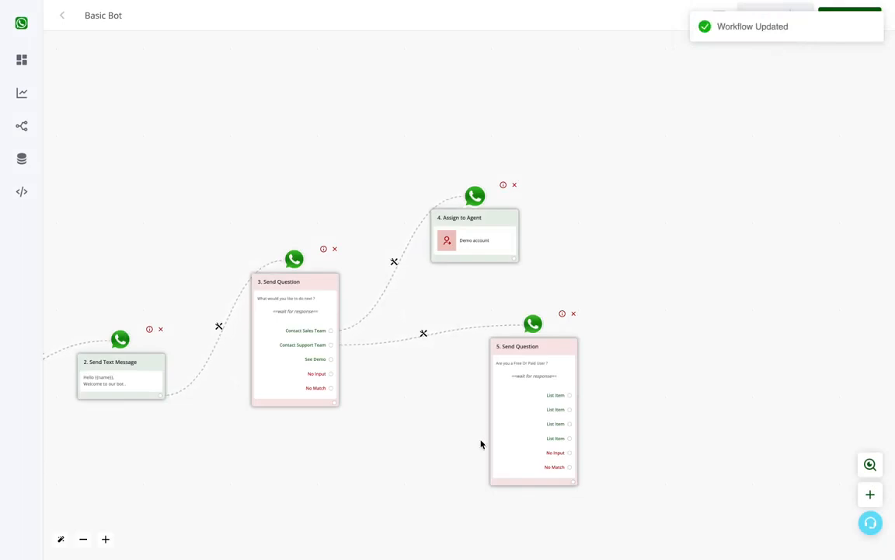
{"action": "left_click_drag", "start_coordinate": [485, 221], "coordinate": [506, 203]}
{"action": "left_click_drag", "start_coordinate": [519, 372], "coordinate": [572, 316]}
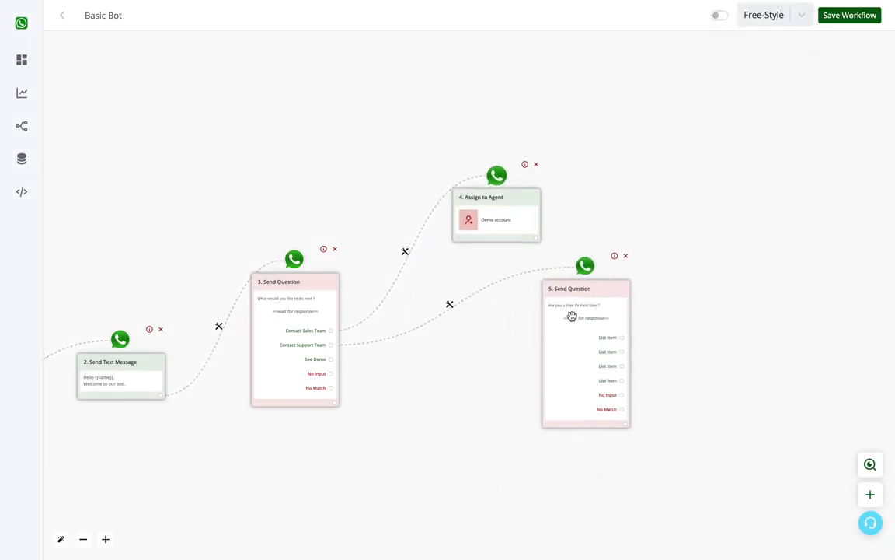
{"action": "left_click", "coordinate": [720, 17]}
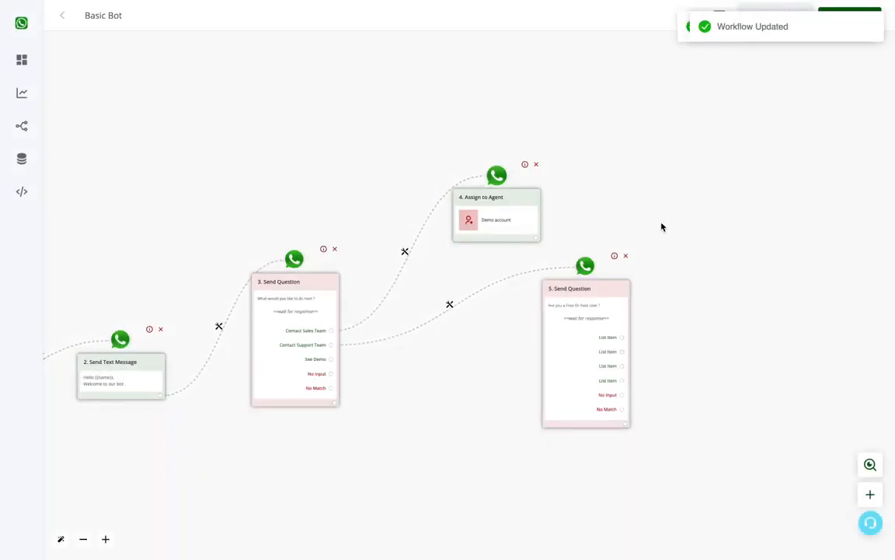
Branch a placeholder node off the See Demo answer and place it well below the support question node
{"action": "left_click_drag", "start_coordinate": [337, 471], "coordinate": [484, 422]}
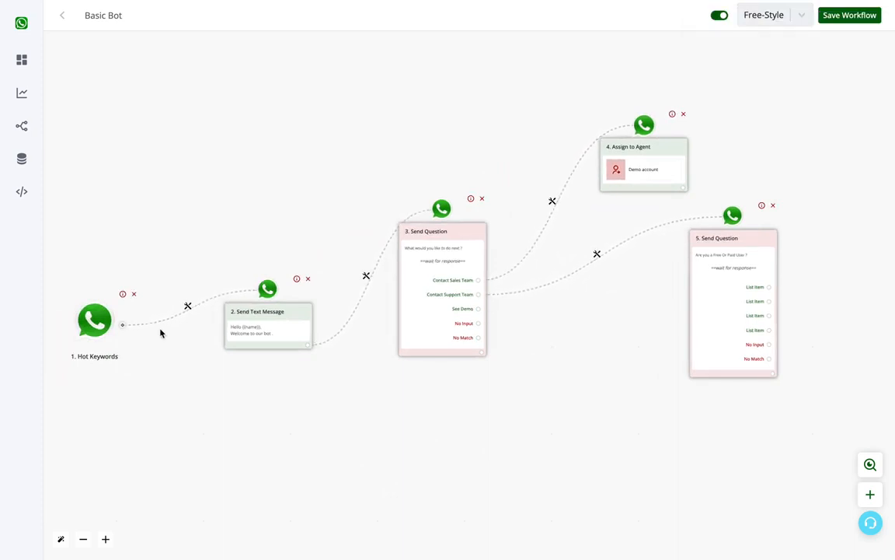
{"action": "left_click", "coordinate": [479, 309]}
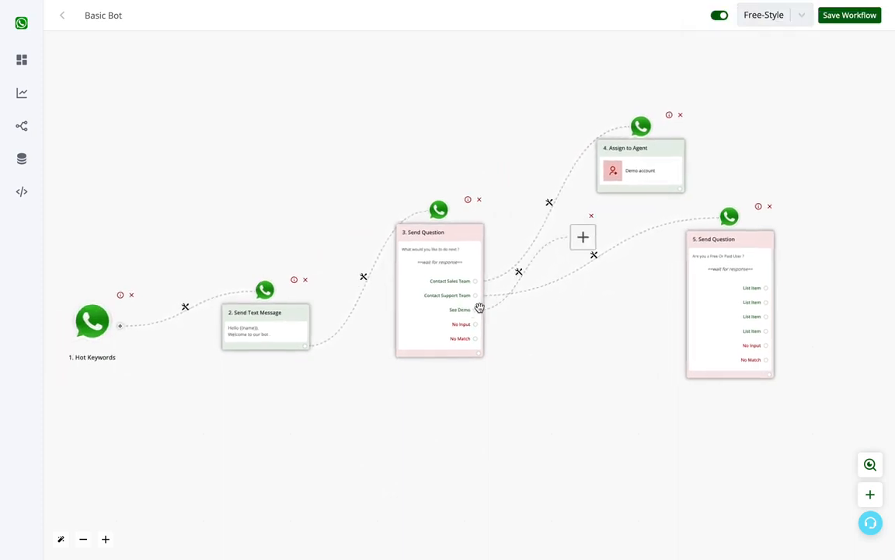
{"action": "left_click_drag", "start_coordinate": [440, 290], "coordinate": [528, 556]}
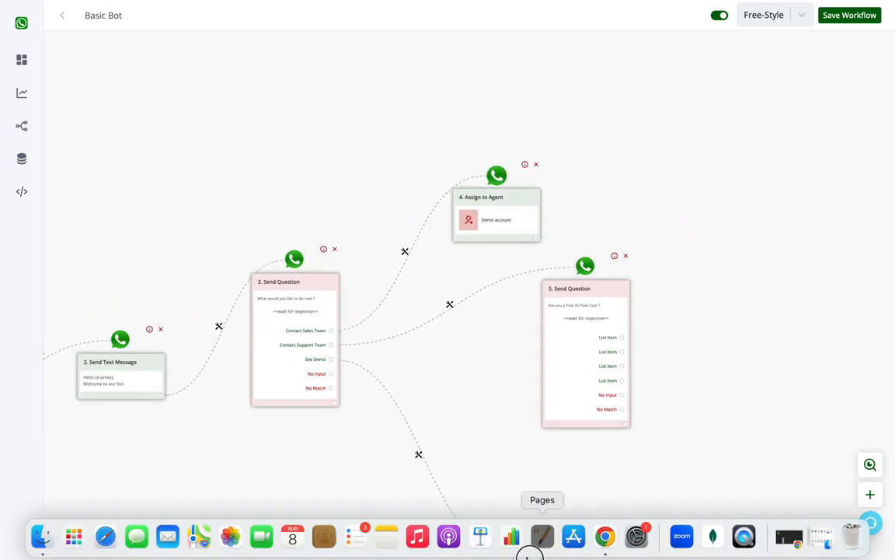
{"action": "scroll", "coordinate": [499, 257], "scroll_direction": "down", "scroll_amount": 3}
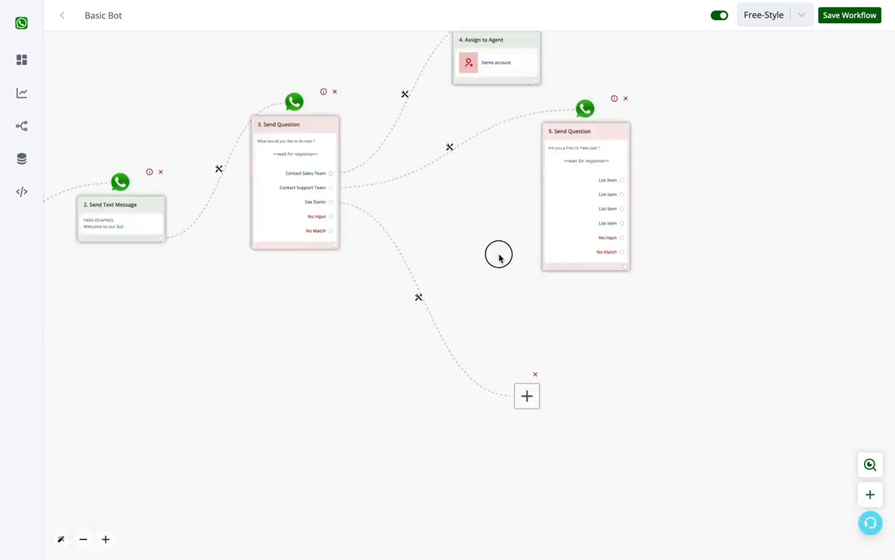
Make the See Demo branch send a text message with the body "Test" and save it
{"action": "left_click", "coordinate": [527, 396]}
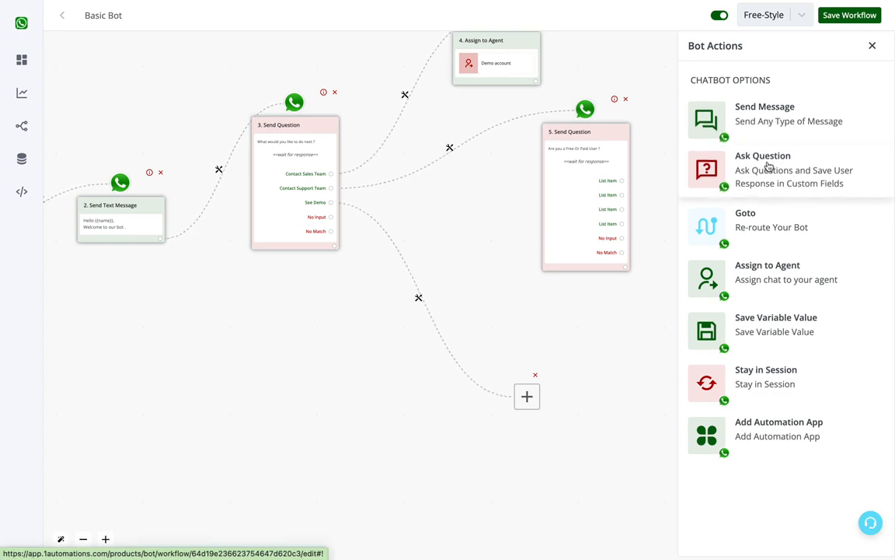
{"action": "left_click", "coordinate": [773, 115]}
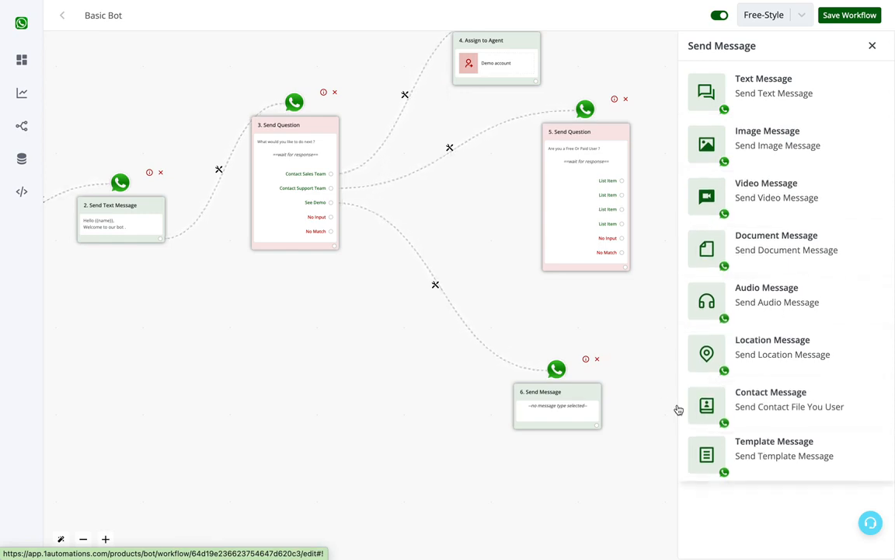
{"action": "left_click", "coordinate": [813, 101]}
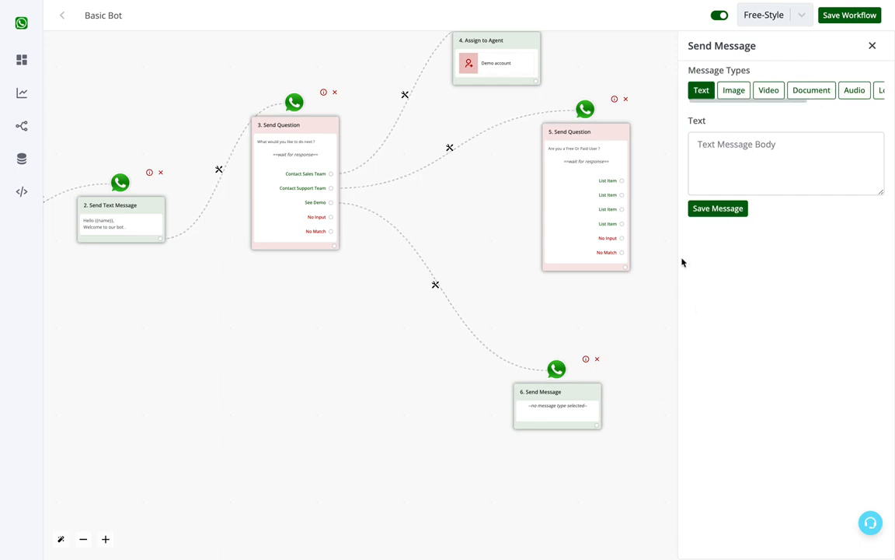
{"action": "left_click", "coordinate": [733, 162]}
{"action": "type", "text": "Te"}
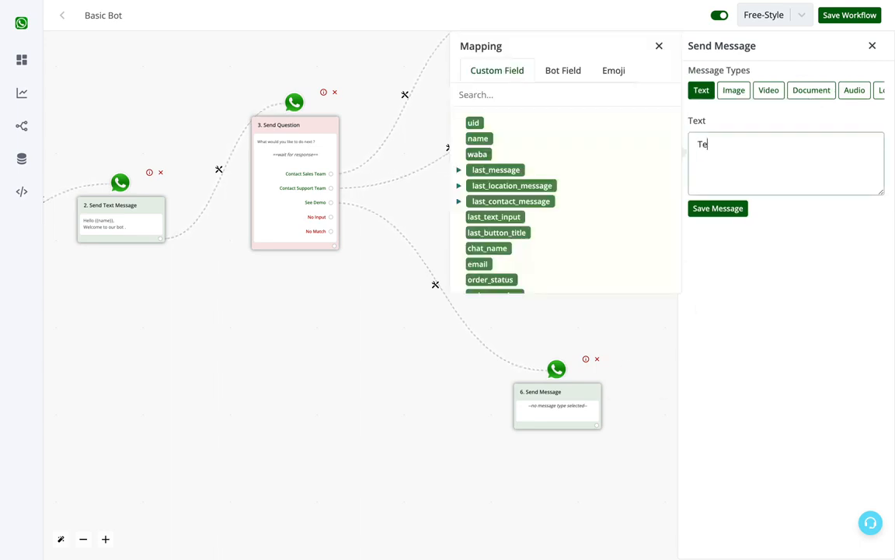
{"action": "type", "text": "st"}
{"action": "left_click", "coordinate": [737, 208]}
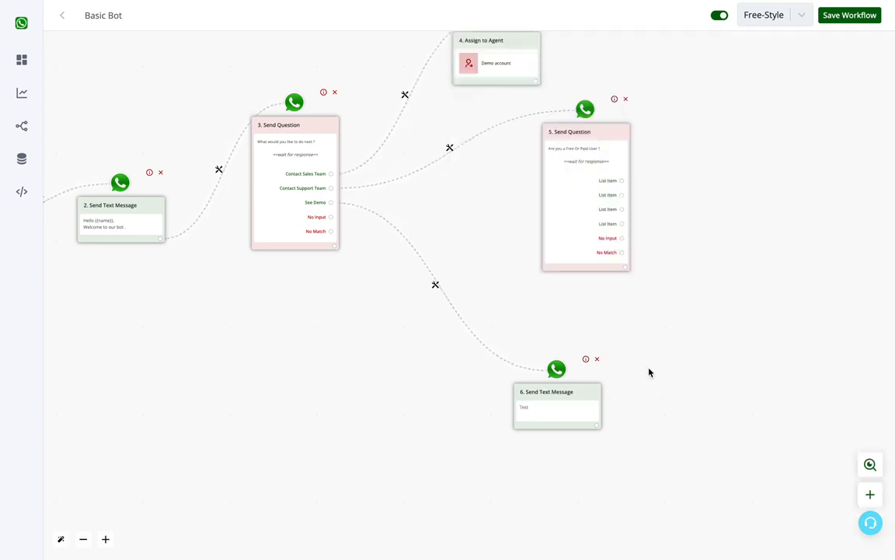
Add a text-type question after the "Test" message and move its node slightly higher
{"action": "left_click", "coordinate": [597, 426]}
{"action": "left_click", "coordinate": [440, 294]}
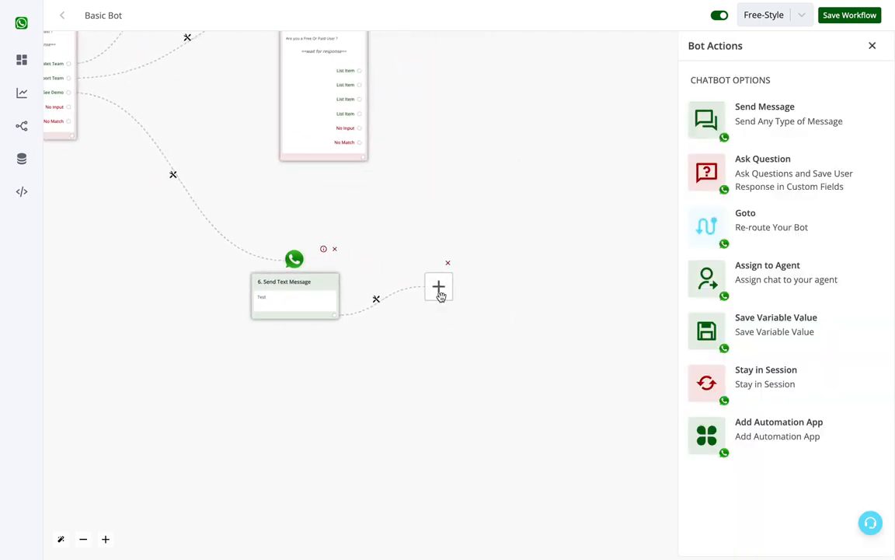
{"action": "left_click", "coordinate": [815, 184]}
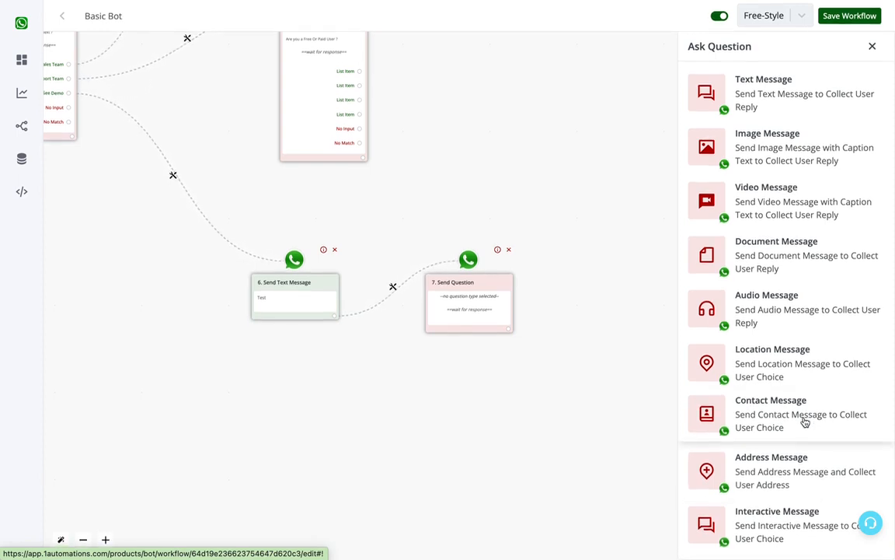
{"action": "left_click", "coordinate": [751, 89]}
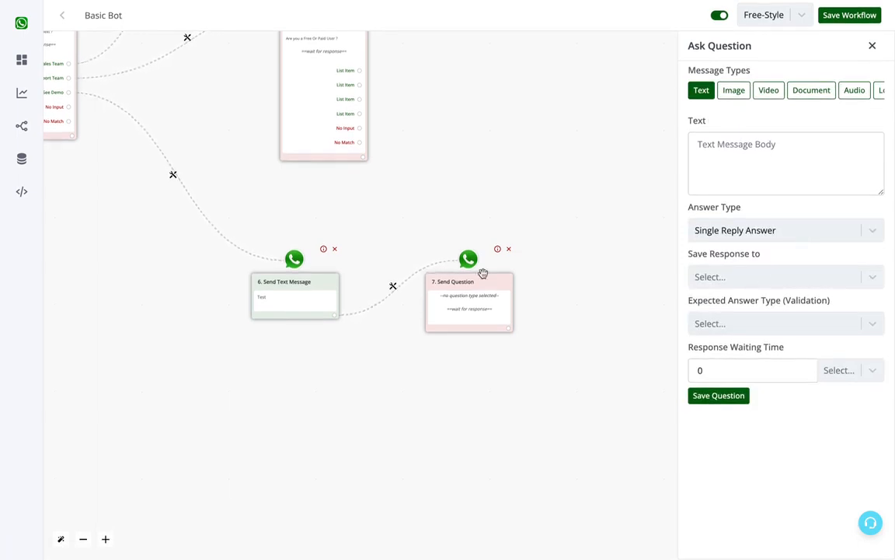
{"action": "left_click_drag", "start_coordinate": [482, 273], "coordinate": [462, 238]}
Set the question text to "Kindly send your photo ?" and the expected answer type to Image
{"action": "left_click", "coordinate": [770, 186]}
{"action": "type", "text": "K"}
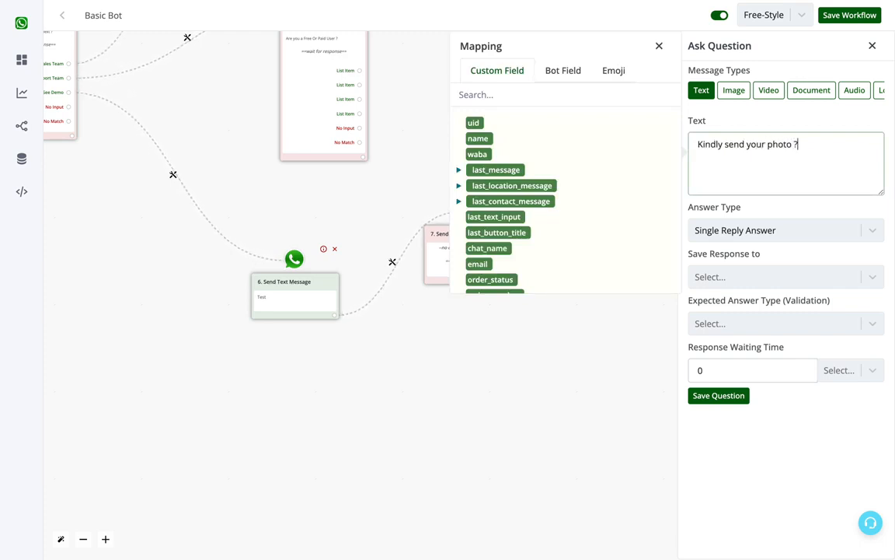
{"action": "triple_click", "coordinate": [705, 304]}
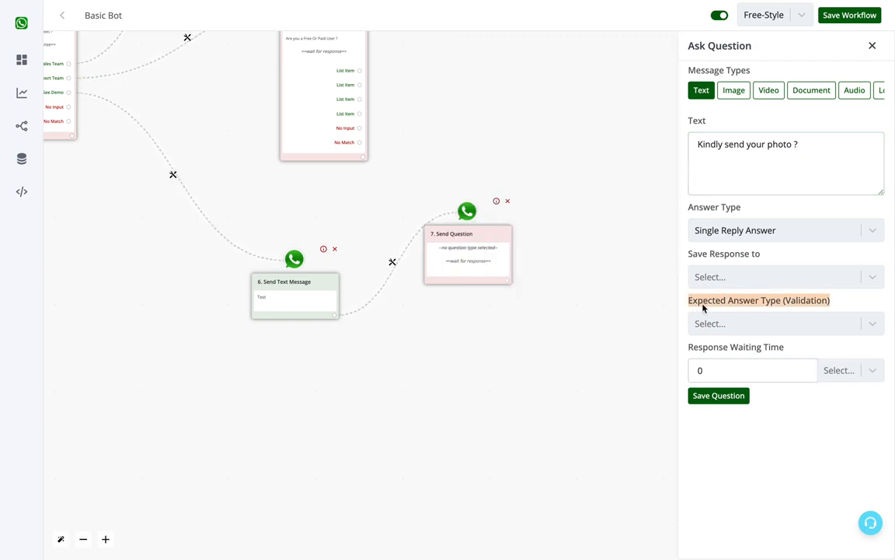
{"action": "left_click", "coordinate": [809, 324]}
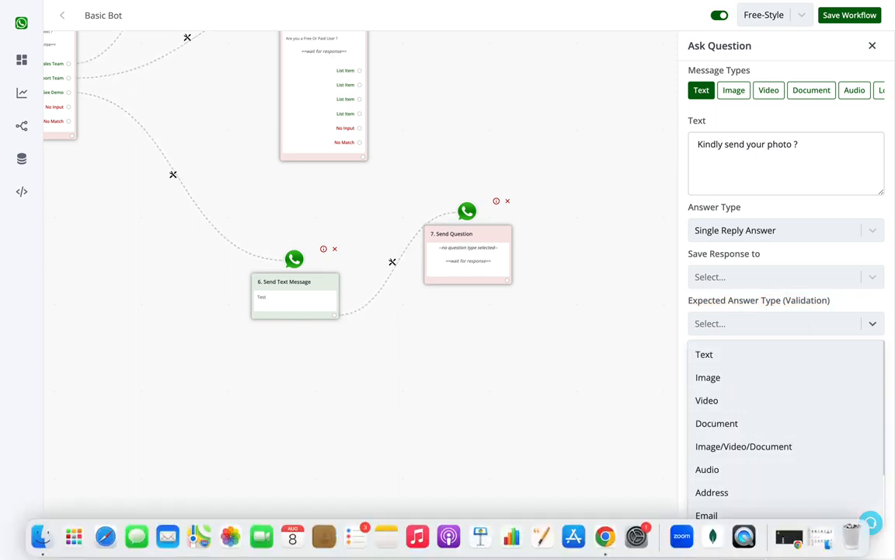
{"action": "left_click", "coordinate": [740, 377]}
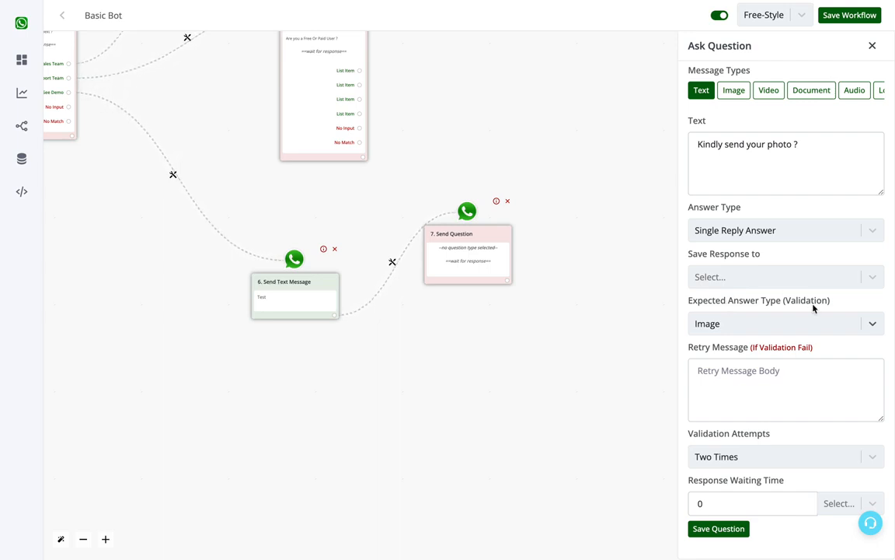
Set the photo question's retry message to "Kindly send an image", keep two validation attempts, and save the question
{"action": "left_click", "coordinate": [742, 385]}
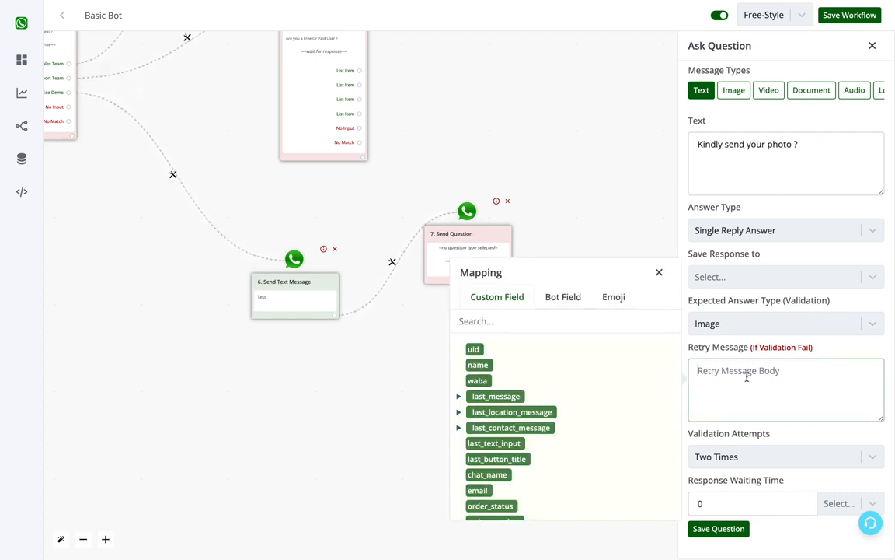
{"action": "type", "text": "Kindly send an image"}
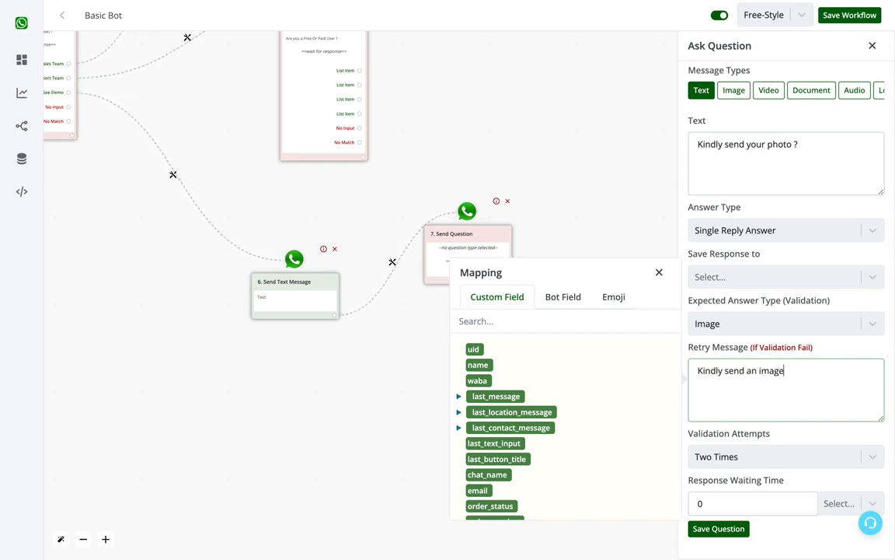
{"action": "left_click", "coordinate": [740, 460]}
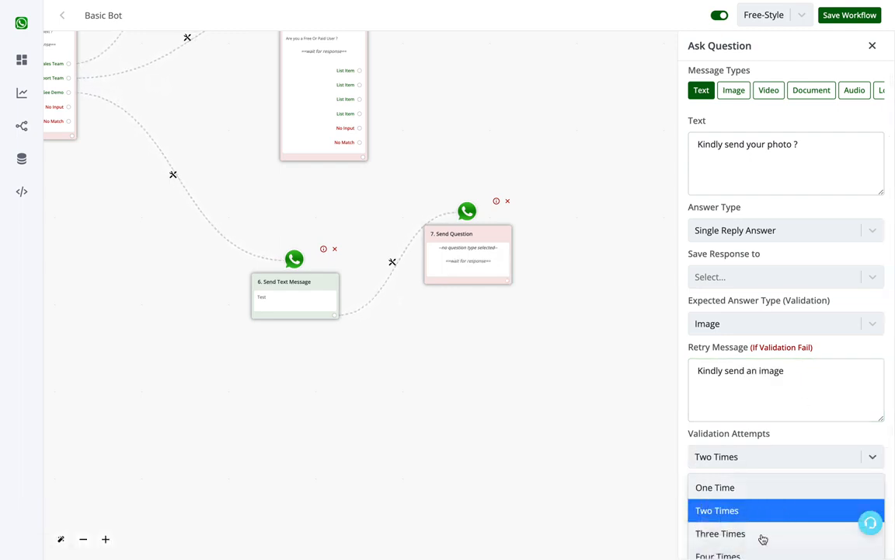
{"action": "left_click", "coordinate": [817, 436]}
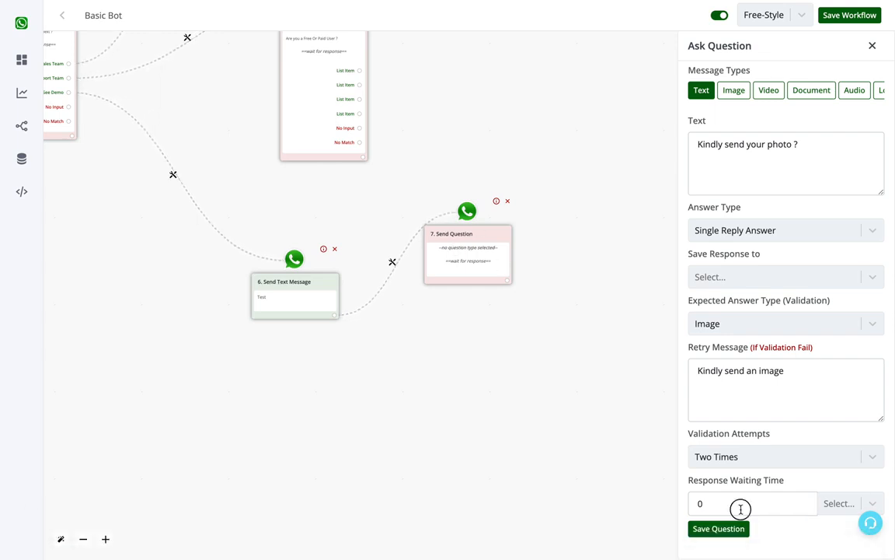
{"action": "left_click", "coordinate": [839, 502]}
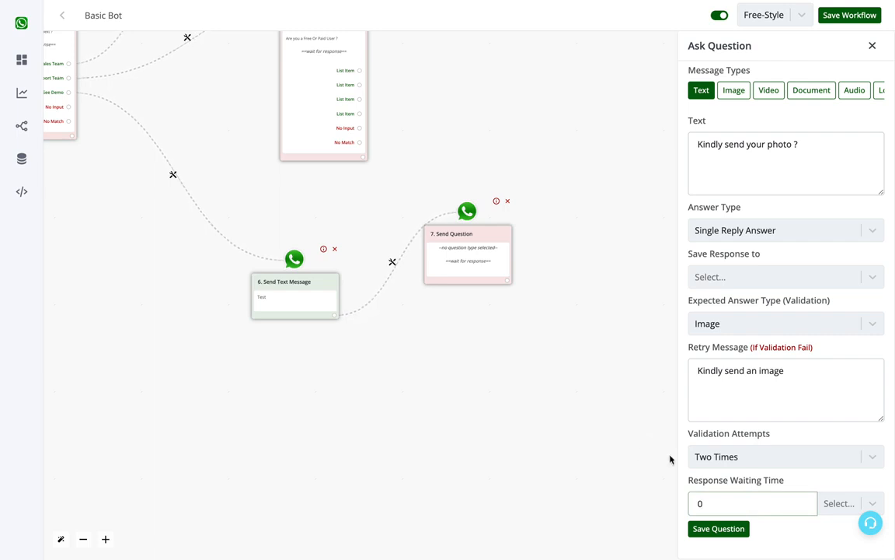
{"action": "left_click", "coordinate": [720, 529]}
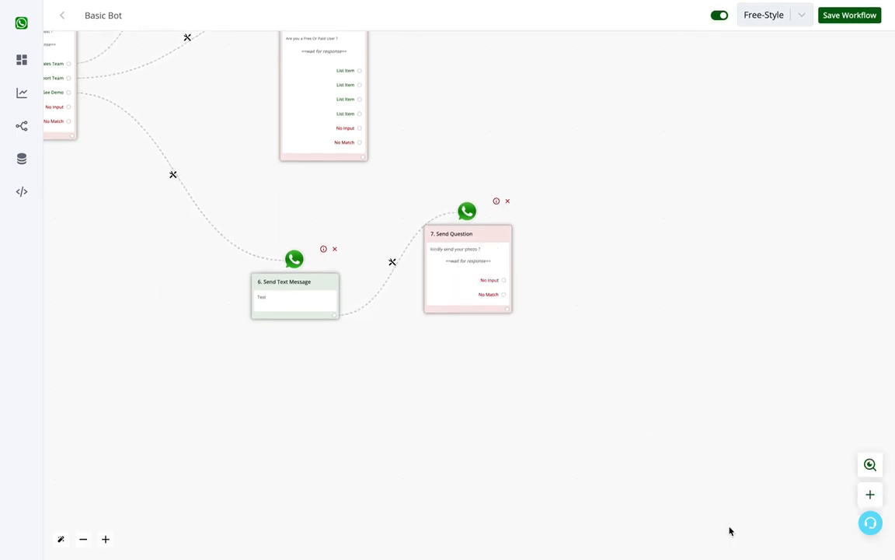
Attach a placeholder node to the main output of the "Kindly send your photo ?" question
{"action": "left_click", "coordinate": [510, 308]}
{"action": "left_click_drag", "start_coordinate": [539, 303], "coordinate": [388, 349]}
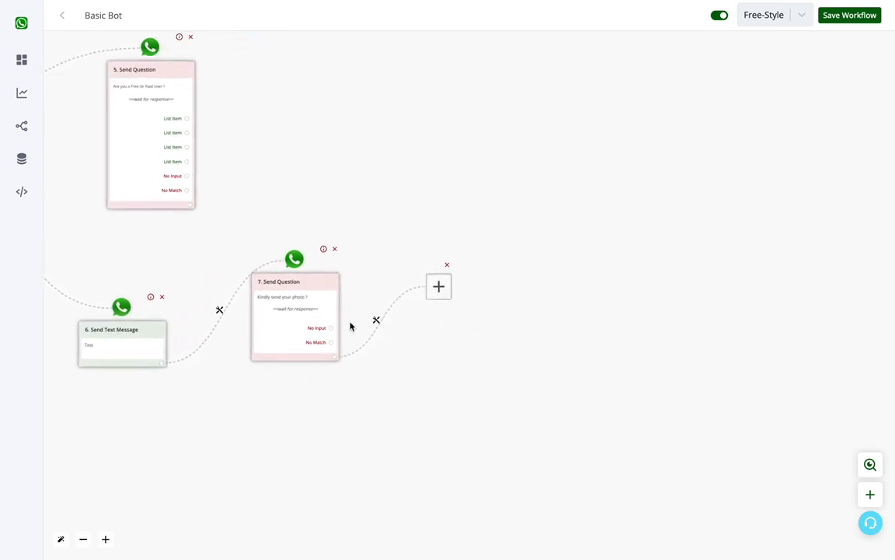
{"action": "left_click_drag", "start_coordinate": [396, 413], "coordinate": [710, 417]}
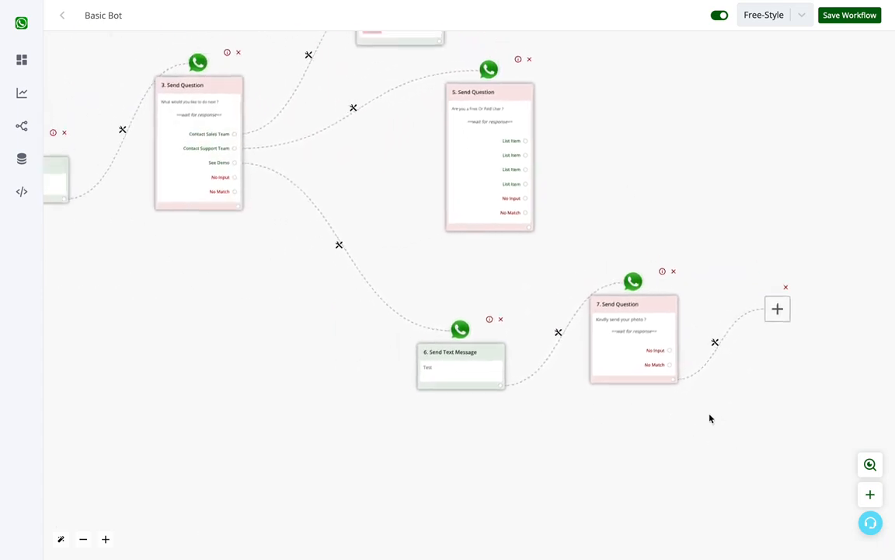
Add a Stay in Session action in the placeholder after the "Kindly send your photo ?" question
{"action": "scroll", "coordinate": [710, 195], "scroll_direction": "down", "scroll_amount": 2}
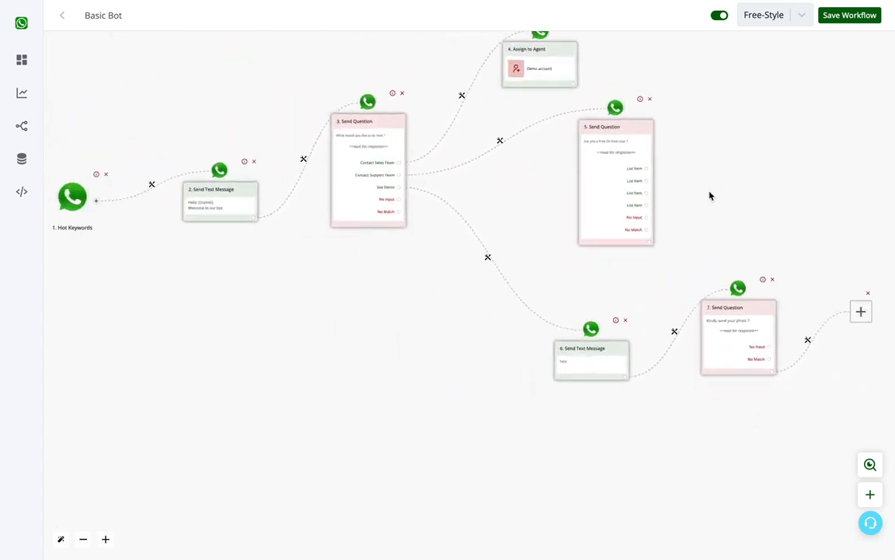
{"action": "left_click_drag", "start_coordinate": [710, 196], "coordinate": [714, 204]}
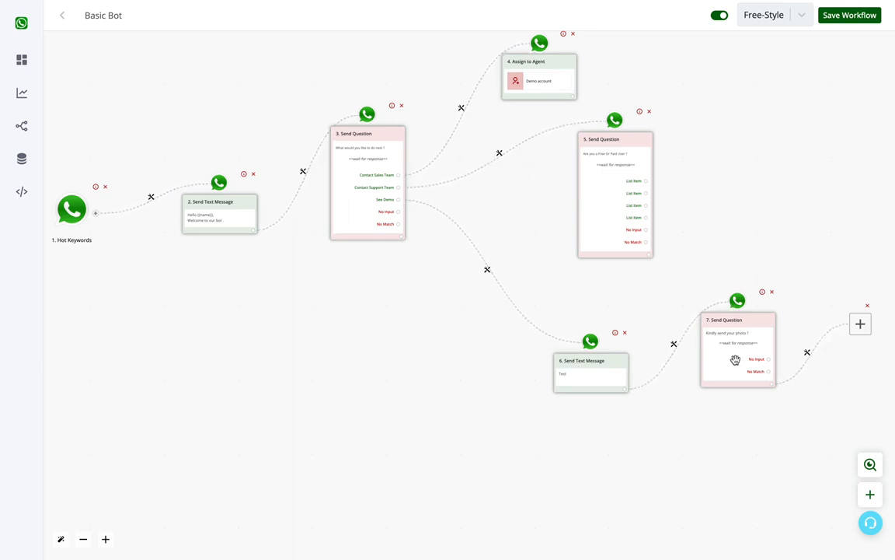
{"action": "left_click_drag", "start_coordinate": [805, 198], "coordinate": [768, 227]}
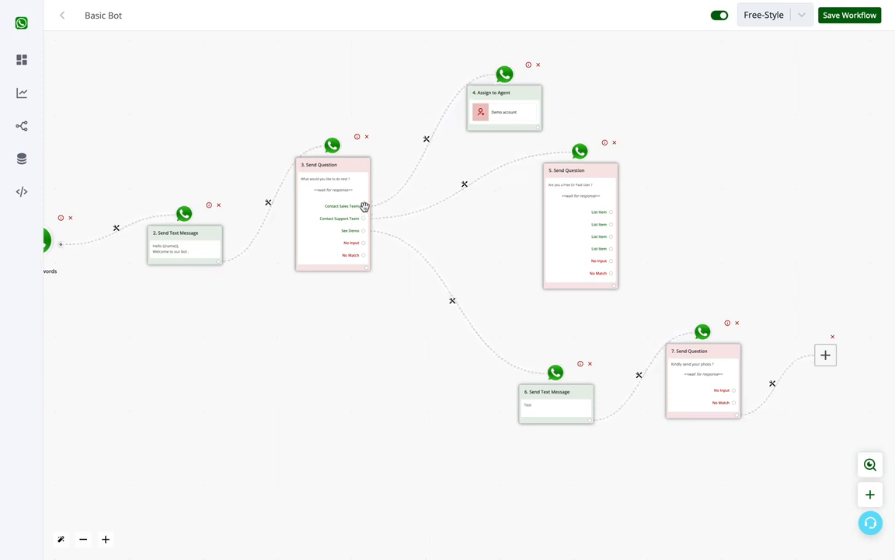
{"action": "scroll", "coordinate": [775, 459], "scroll_direction": "left", "scroll_amount": 2}
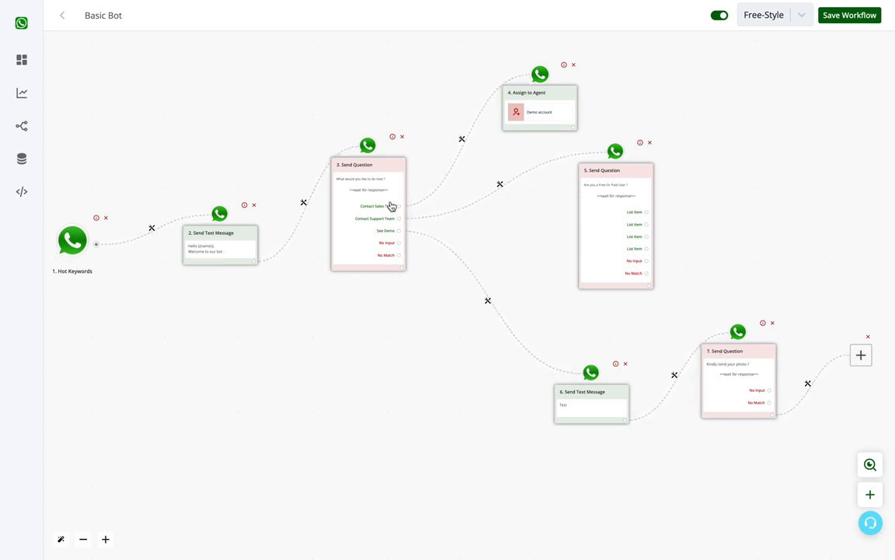
{"action": "left_click", "coordinate": [862, 368]}
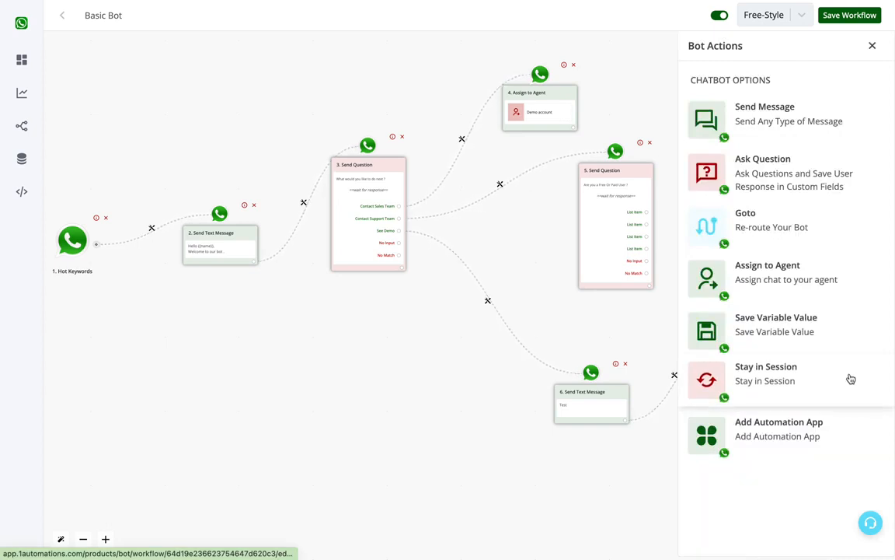
{"action": "left_click", "coordinate": [760, 379]}
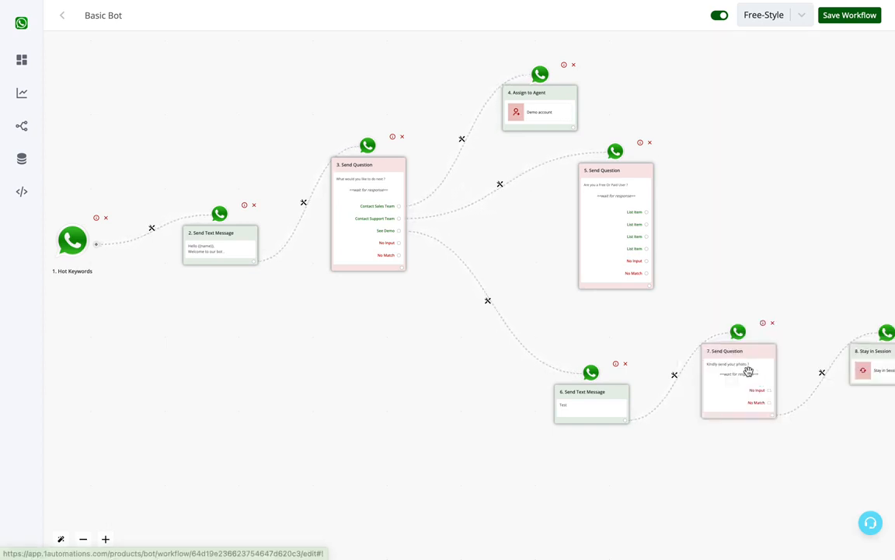
Attach a Stay in Session action to the main output of the "Are you a Free Or Paid User ?" question
{"action": "left_click", "coordinate": [648, 287]}
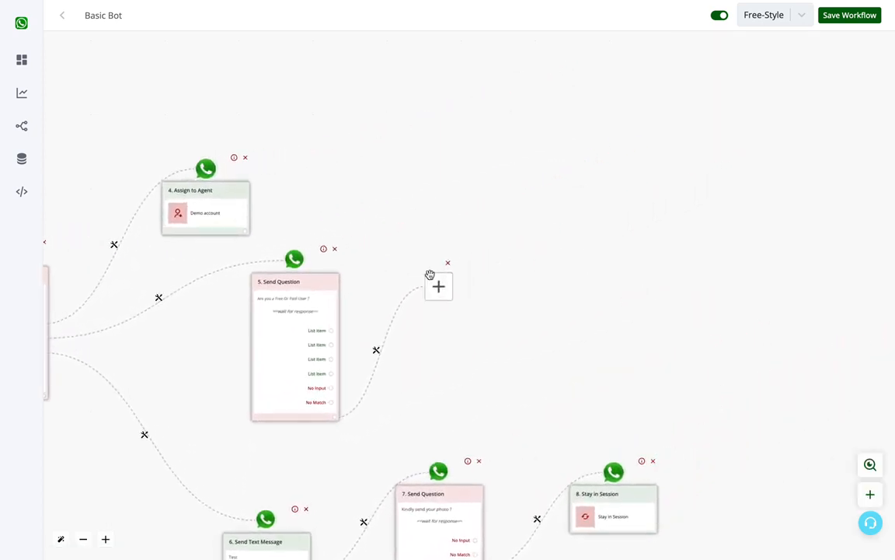
{"action": "left_click", "coordinate": [437, 284]}
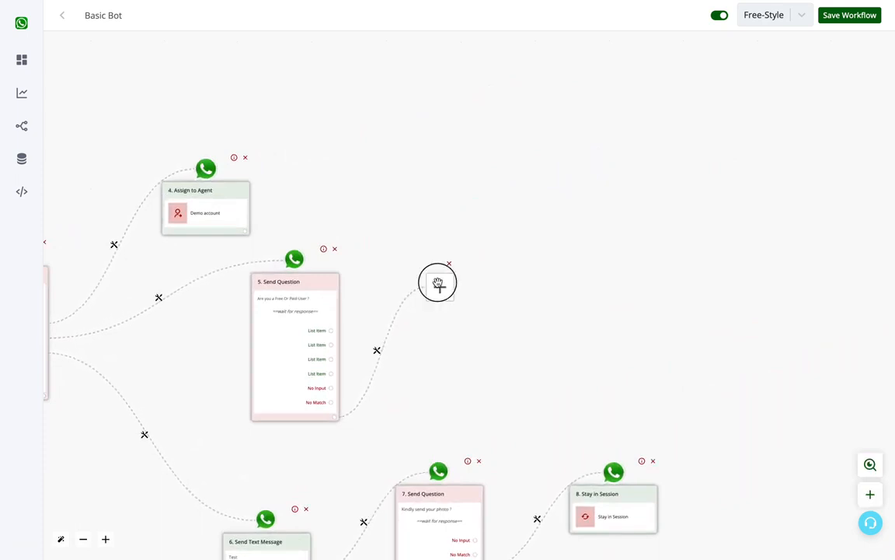
{"action": "left_click", "coordinate": [735, 375]}
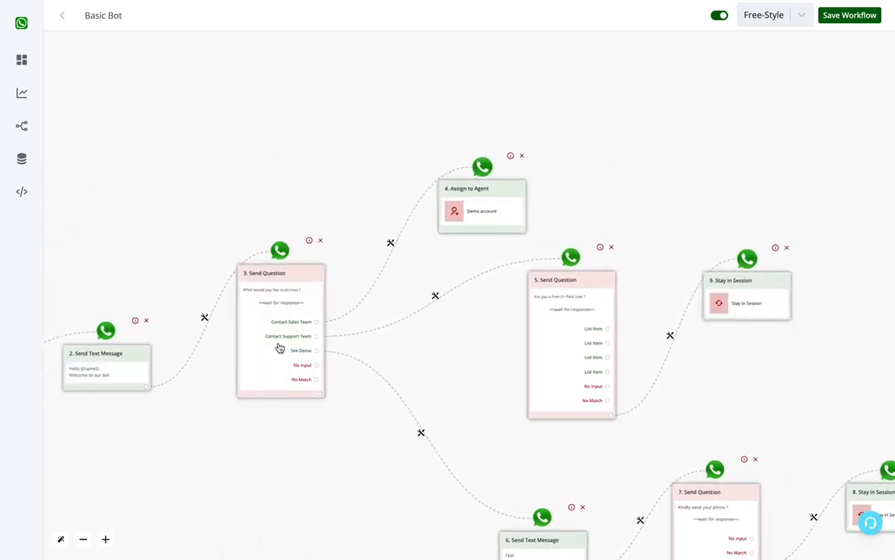
Add a text-type question after the Assign to Agent node and move the question's node slightly higher
{"action": "left_click_drag", "start_coordinate": [454, 367], "coordinate": [459, 314]}
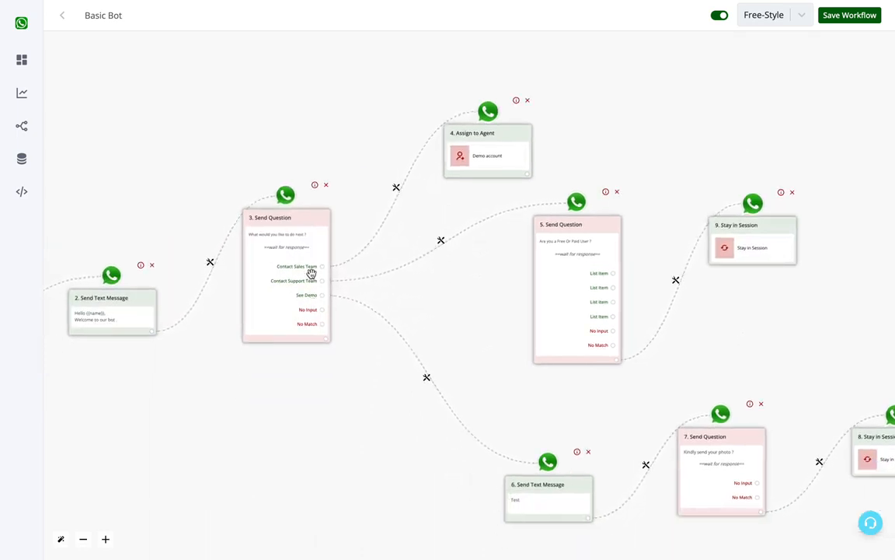
{"action": "left_click", "coordinate": [530, 174]}
{"action": "left_click_drag", "start_coordinate": [529, 174], "coordinate": [631, 137]}
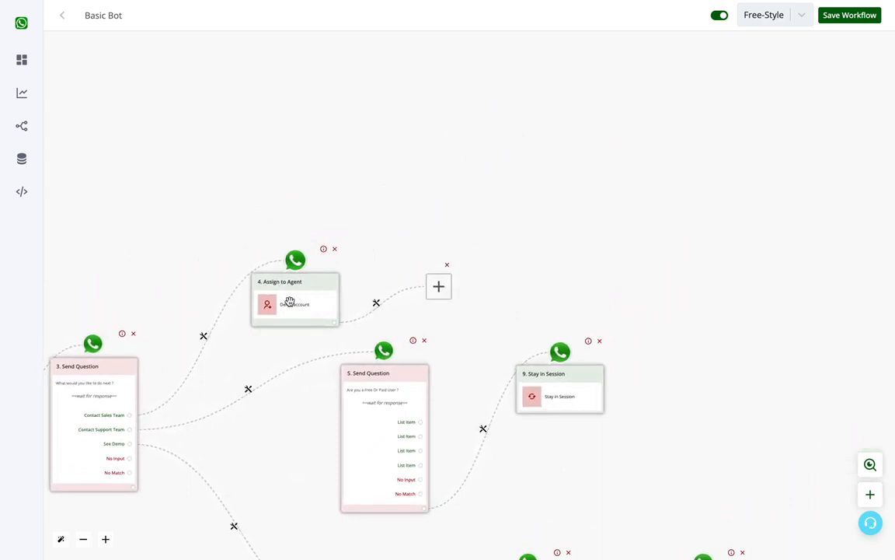
{"action": "left_click", "coordinate": [438, 286]}
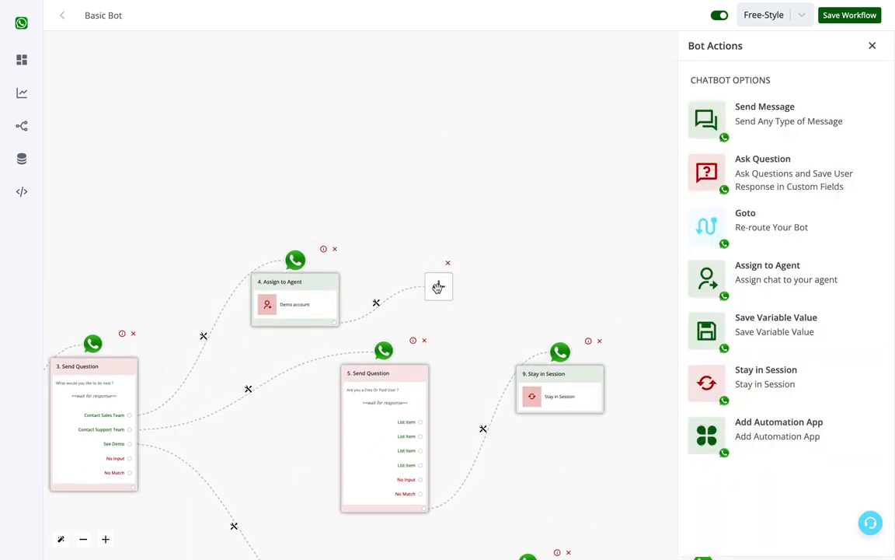
{"action": "left_click", "coordinate": [774, 175]}
{"action": "left_click_drag", "start_coordinate": [375, 174], "coordinate": [412, 140]}
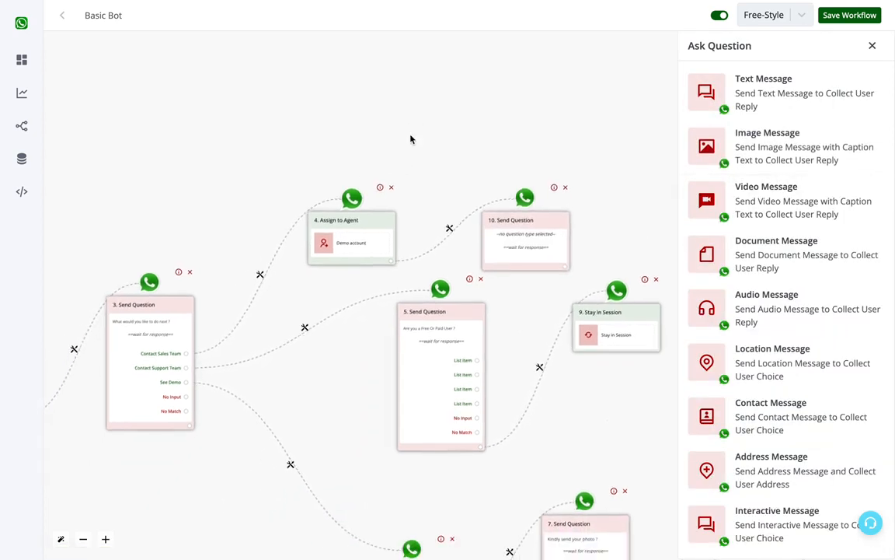
{"action": "left_click_drag", "start_coordinate": [525, 238], "coordinate": [527, 188]}
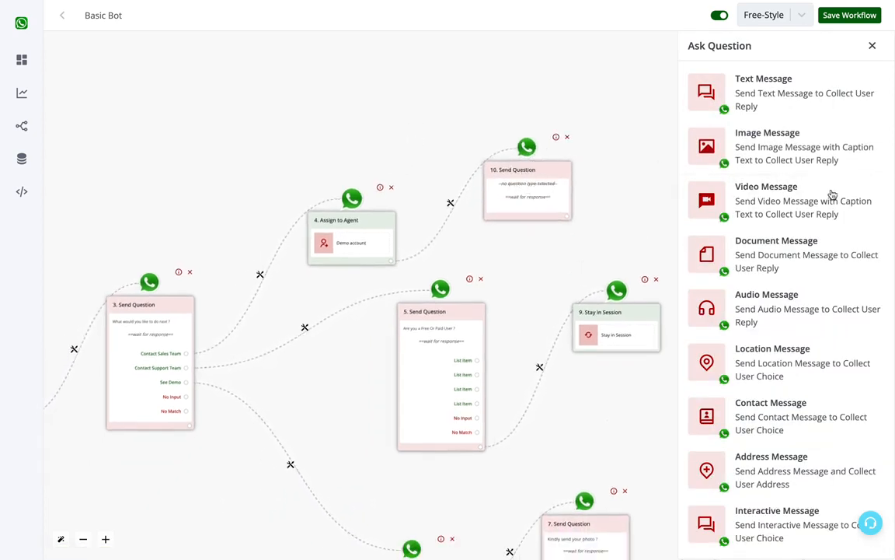
{"action": "left_click", "coordinate": [795, 94]}
Set the new question's text to "What is your website ?", leave the answer type as Single Reply Answer, and save the question
{"action": "left_click", "coordinate": [764, 160]}
{"action": "type", "text": "Wha"}
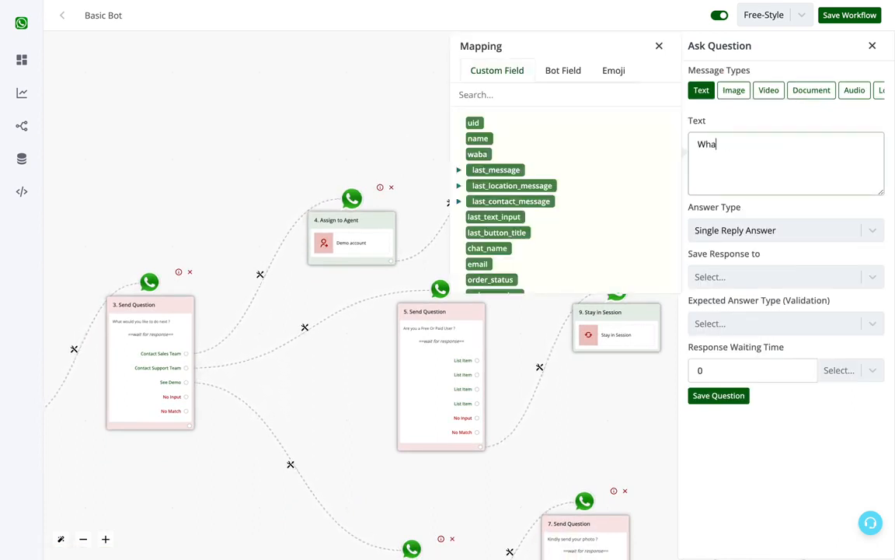
{"action": "type", "text": "t is"}
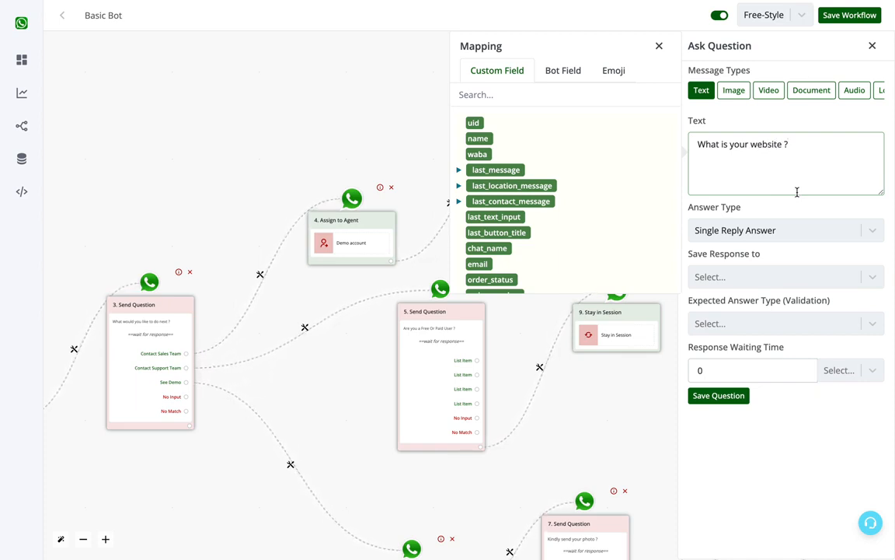
{"action": "left_click", "coordinate": [659, 46]}
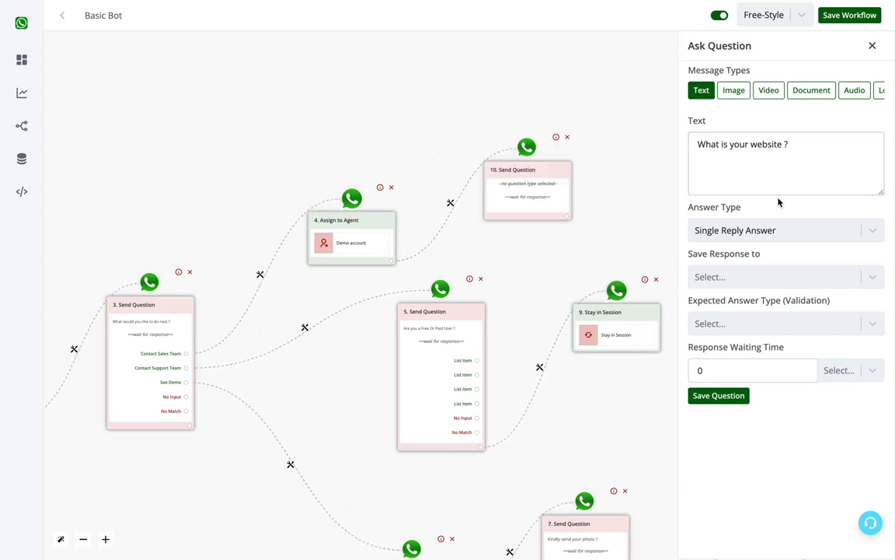
{"action": "left_click", "coordinate": [723, 280]}
{"action": "left_click", "coordinate": [723, 280]}
{"action": "left_click", "coordinate": [814, 171]}
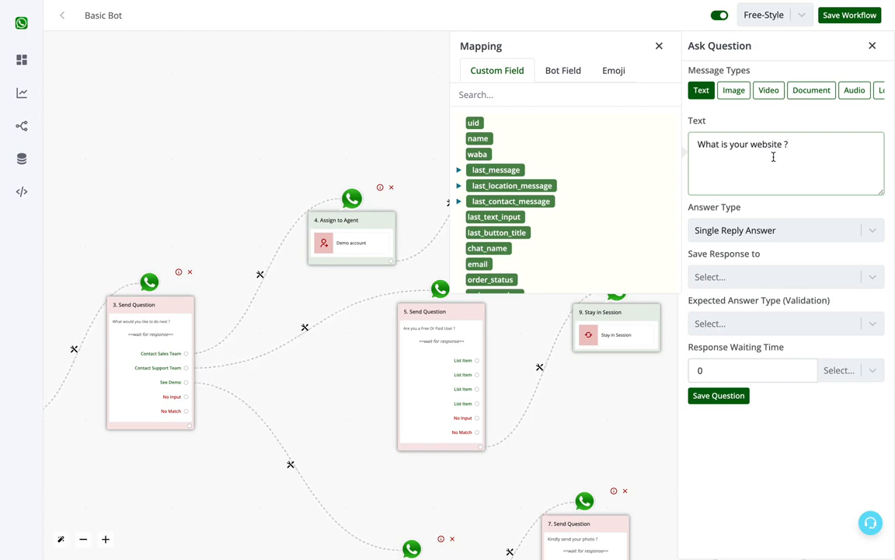
{"action": "left_click", "coordinate": [661, 46]}
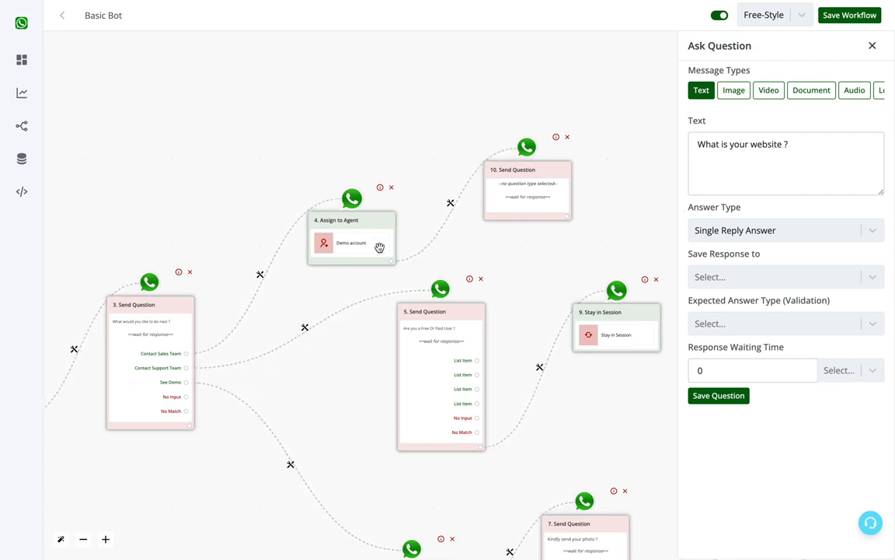
{"action": "left_click", "coordinate": [794, 177]}
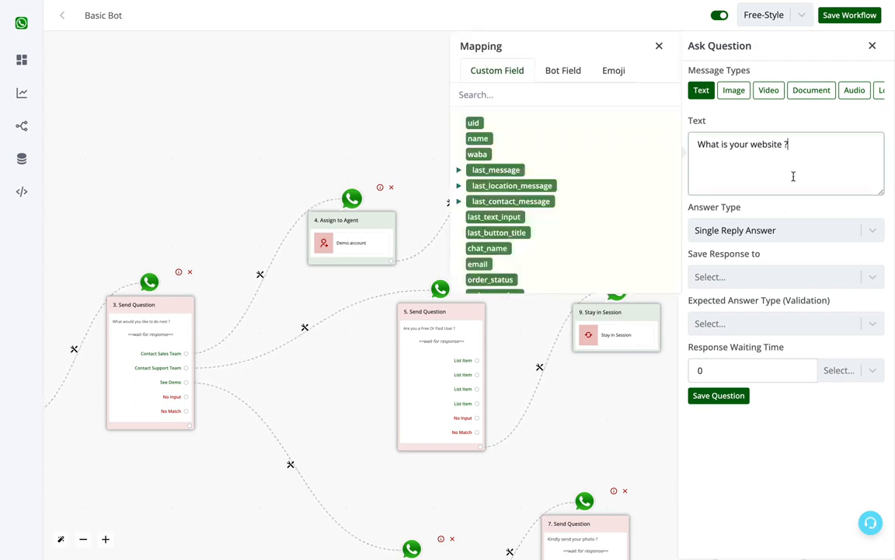
{"action": "left_click", "coordinate": [718, 396]}
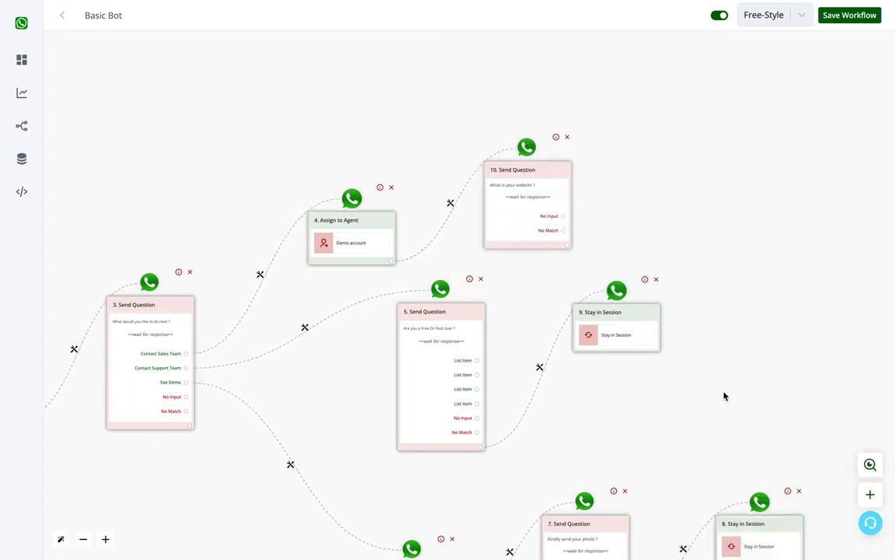
Attach a Stay in Session action to the main output of the "What is your website ?" question
{"action": "left_click", "coordinate": [566, 246]}
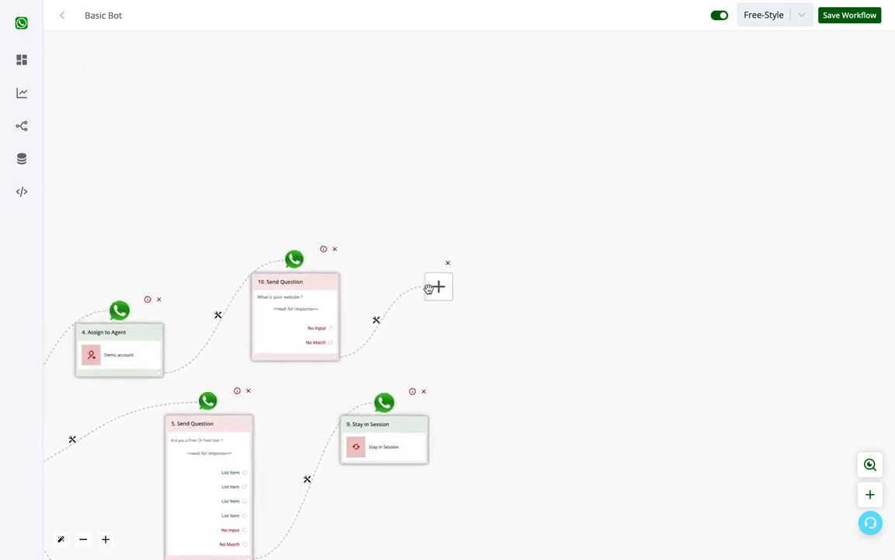
{"action": "left_click", "coordinate": [438, 287]}
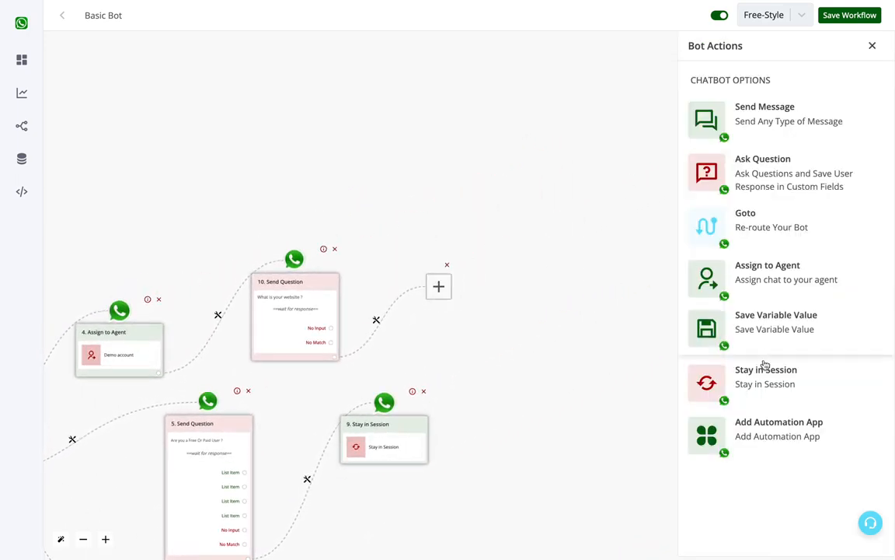
{"action": "left_click", "coordinate": [766, 369]}
{"action": "left_click_drag", "start_coordinate": [765, 375], "coordinate": [874, 250]}
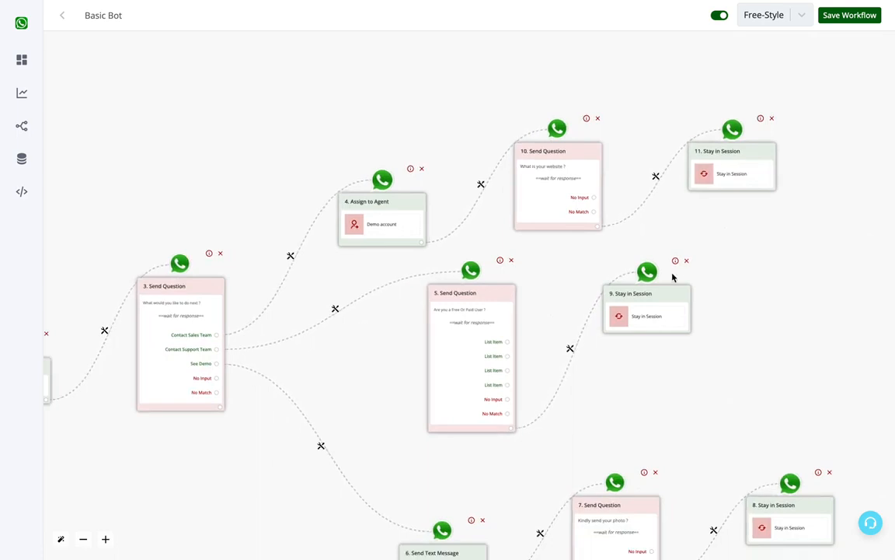
Save the Basic Bot workflow with all three branches ending in Stay in Session
{"action": "scroll", "coordinate": [779, 288], "scroll_direction": "down", "scroll_amount": 3}
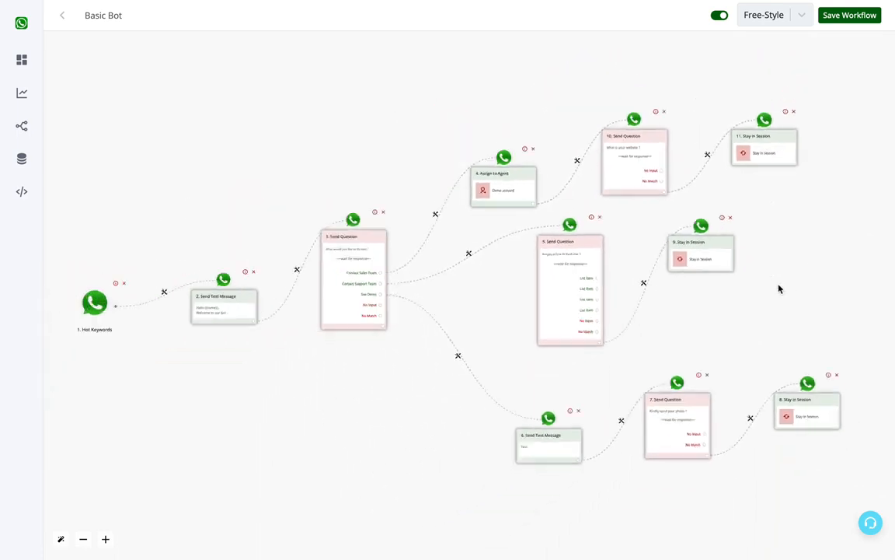
{"action": "scroll", "coordinate": [779, 288], "scroll_direction": "down", "scroll_amount": 1}
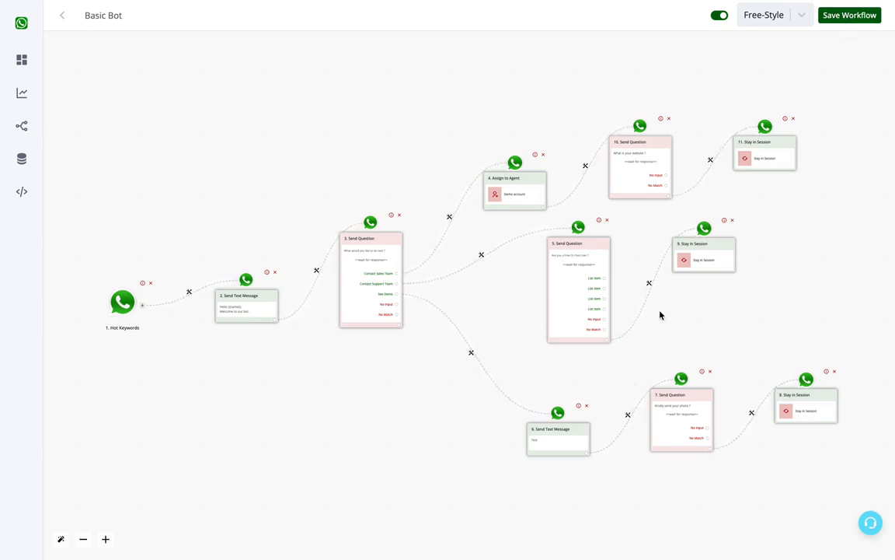
{"action": "left_click", "coordinate": [861, 16]}
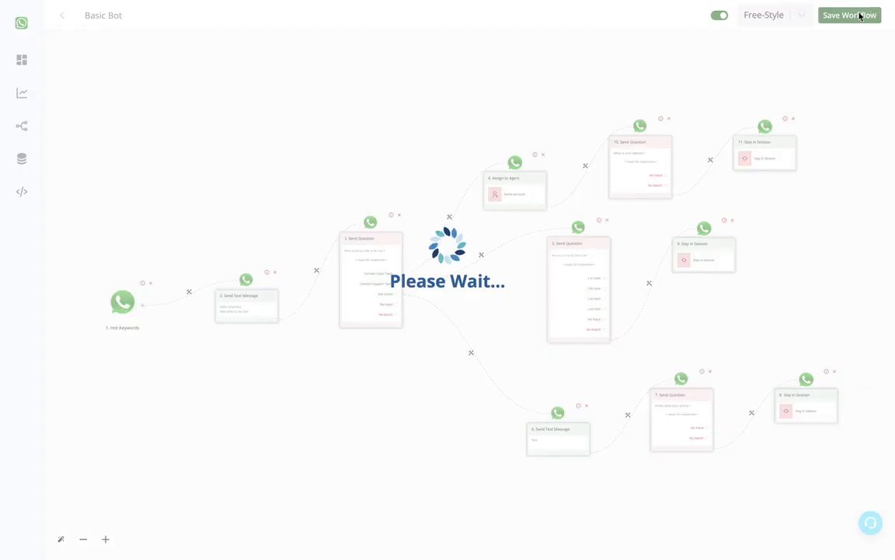